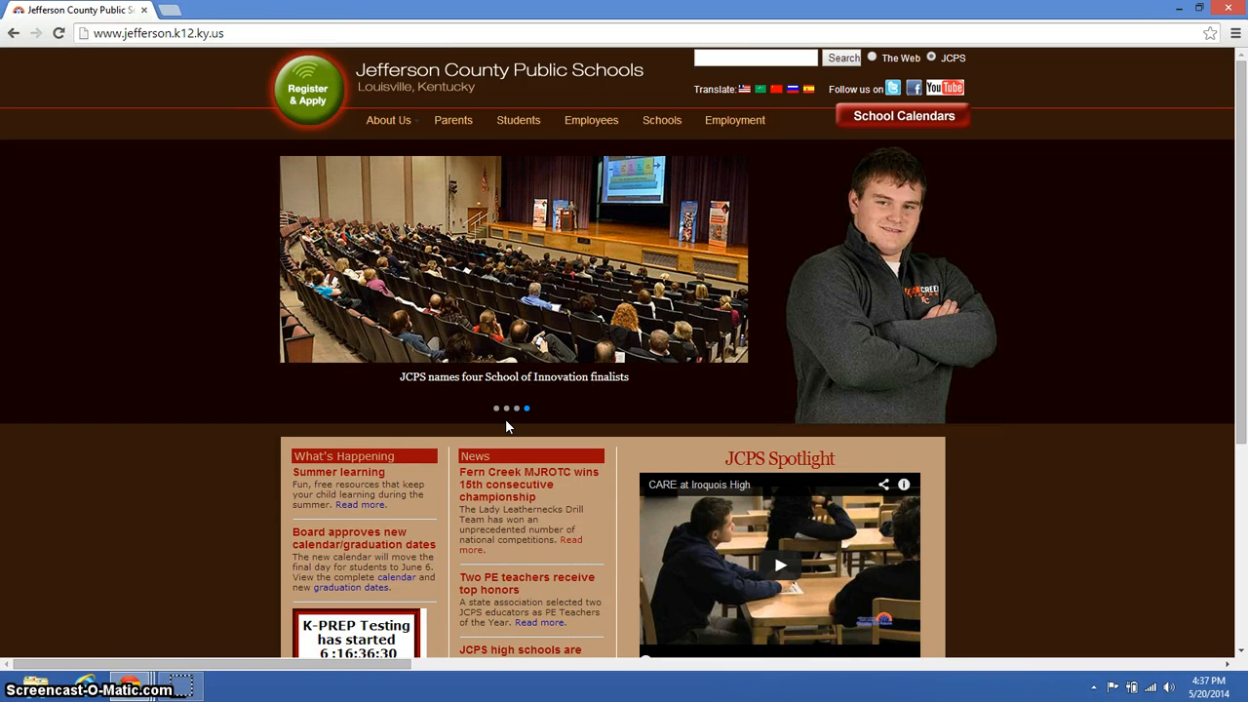
# - Go from the Jefferson County Public Schools site's Students page to Study Island and open its member login page
pyautogui.click(507, 332)
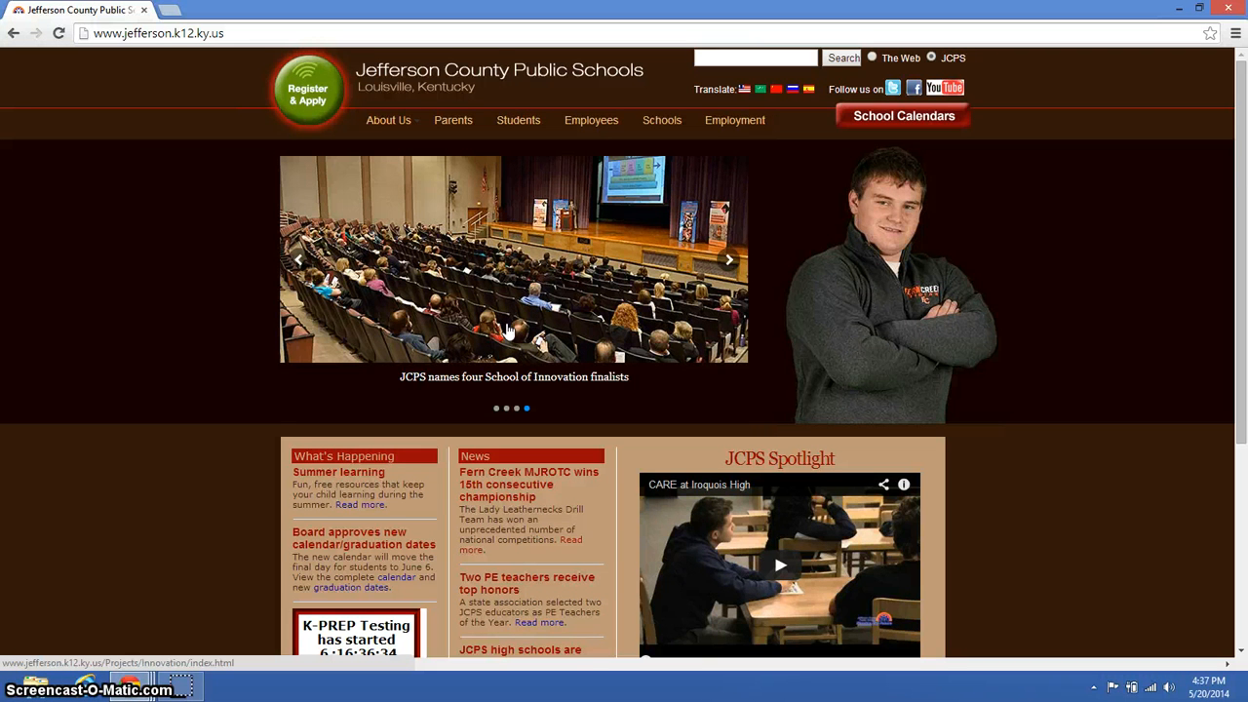
pyautogui.click(517, 120)
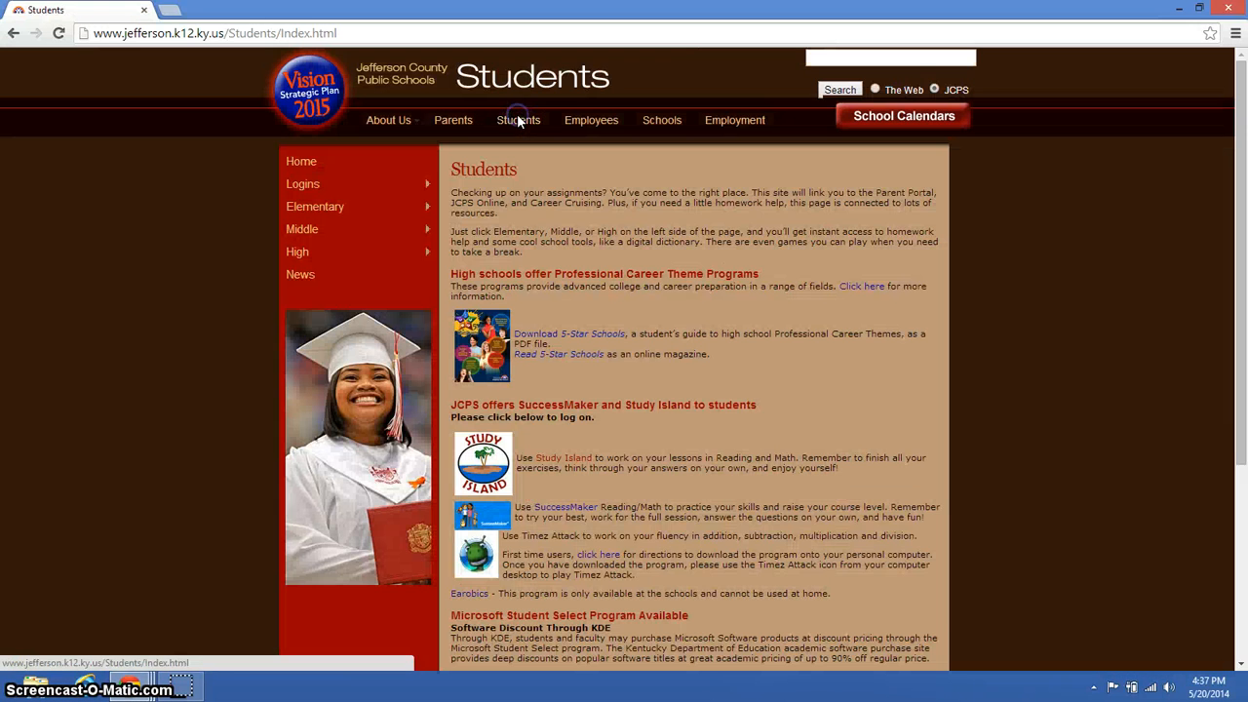
pyautogui.click(560, 460)
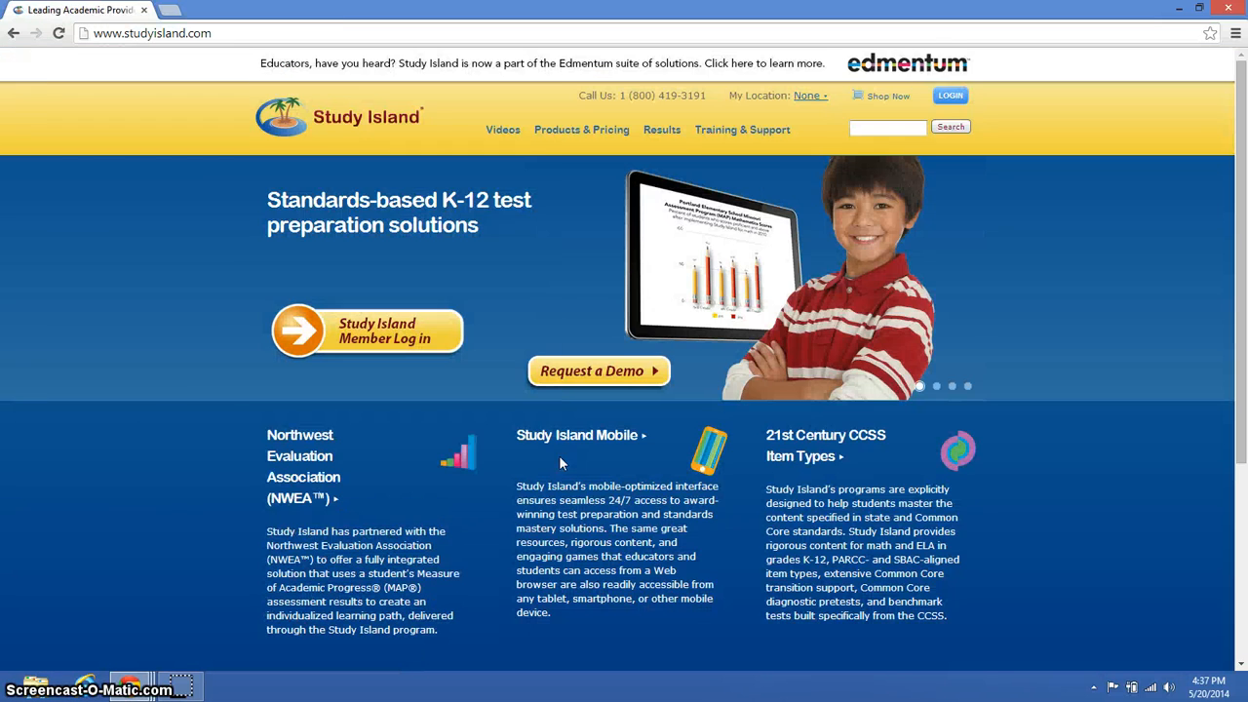
pyautogui.click(951, 95)
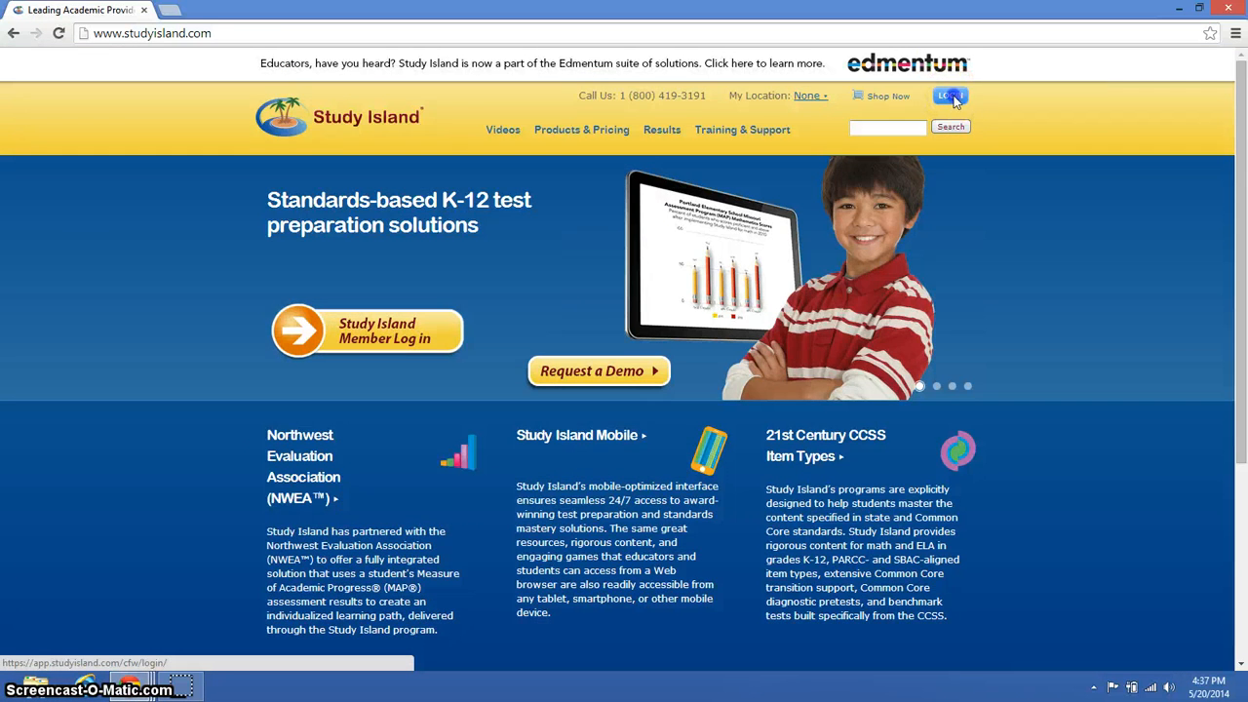
pyautogui.press('super+c')
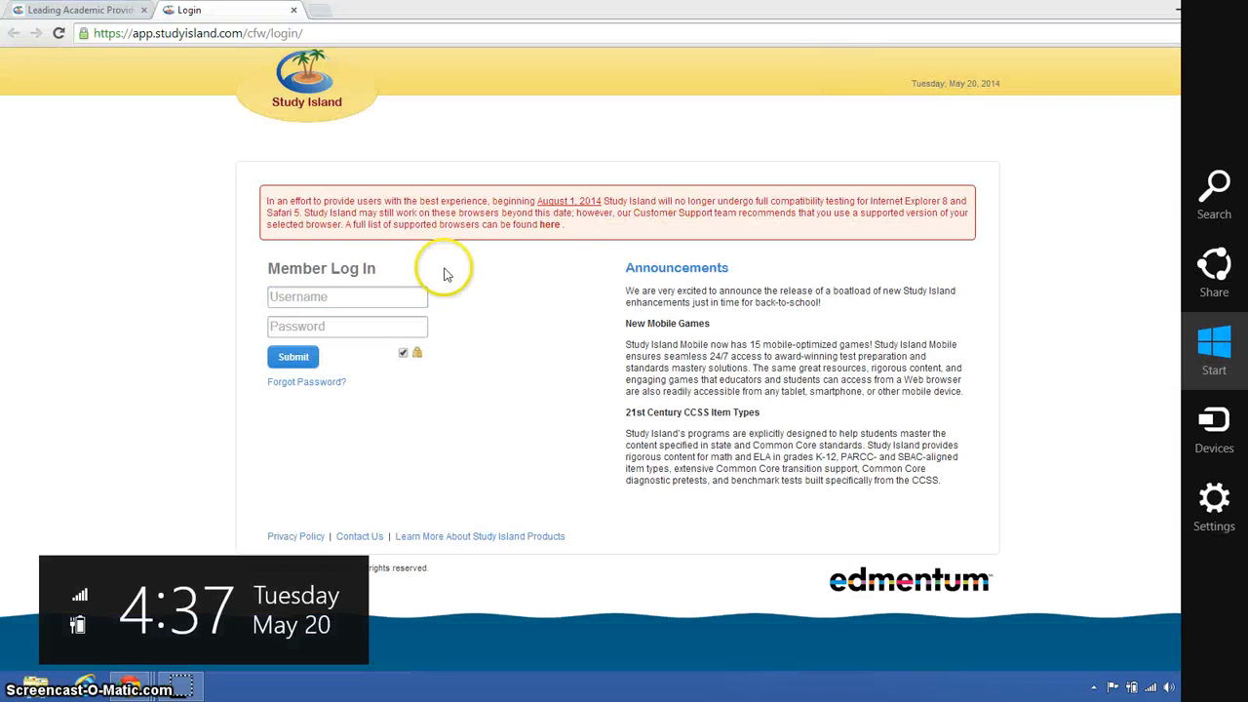
# - Log in to Study Island with the teacher's username and account password
pyautogui.click(395, 298)
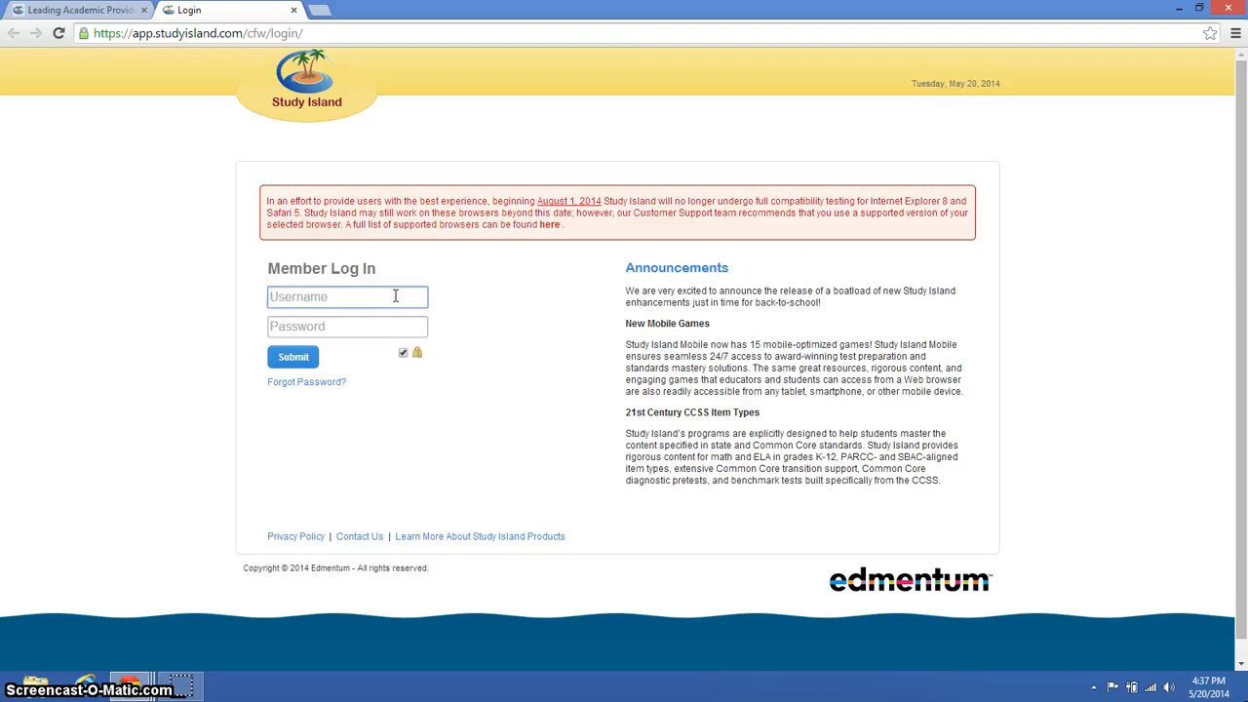
pyautogui.write('b')
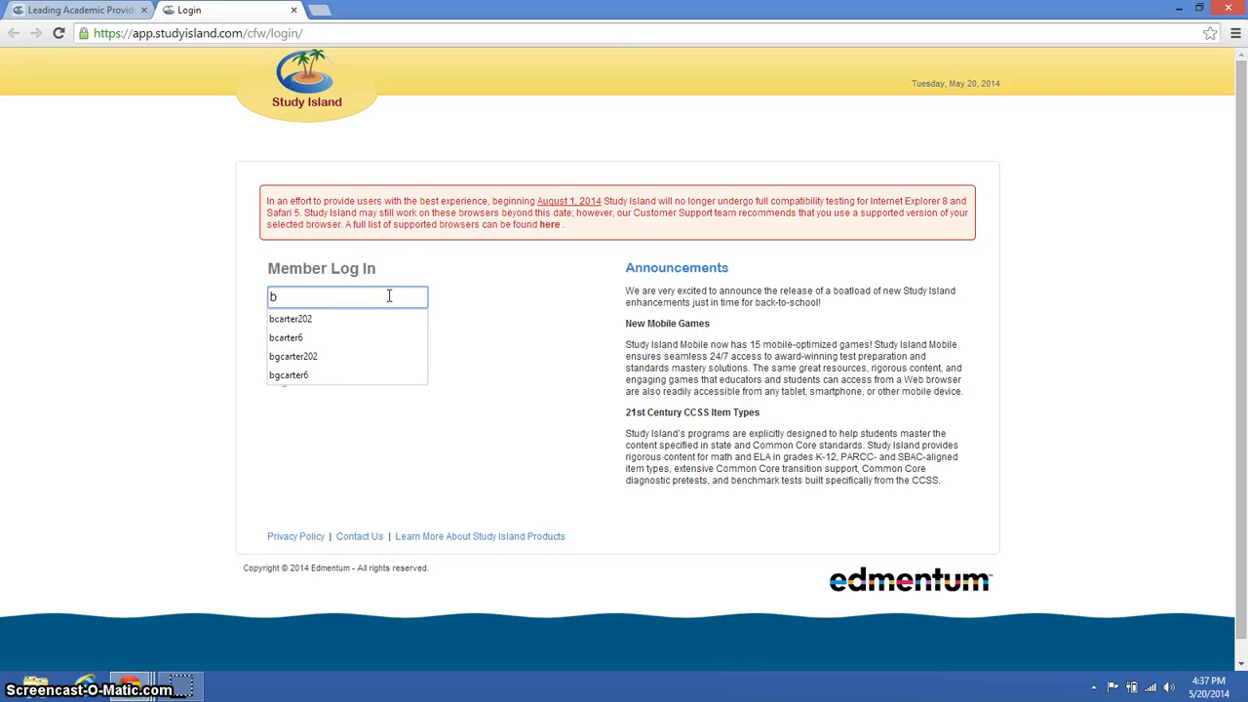
pyautogui.click(380, 296)
pyautogui.write('cart')
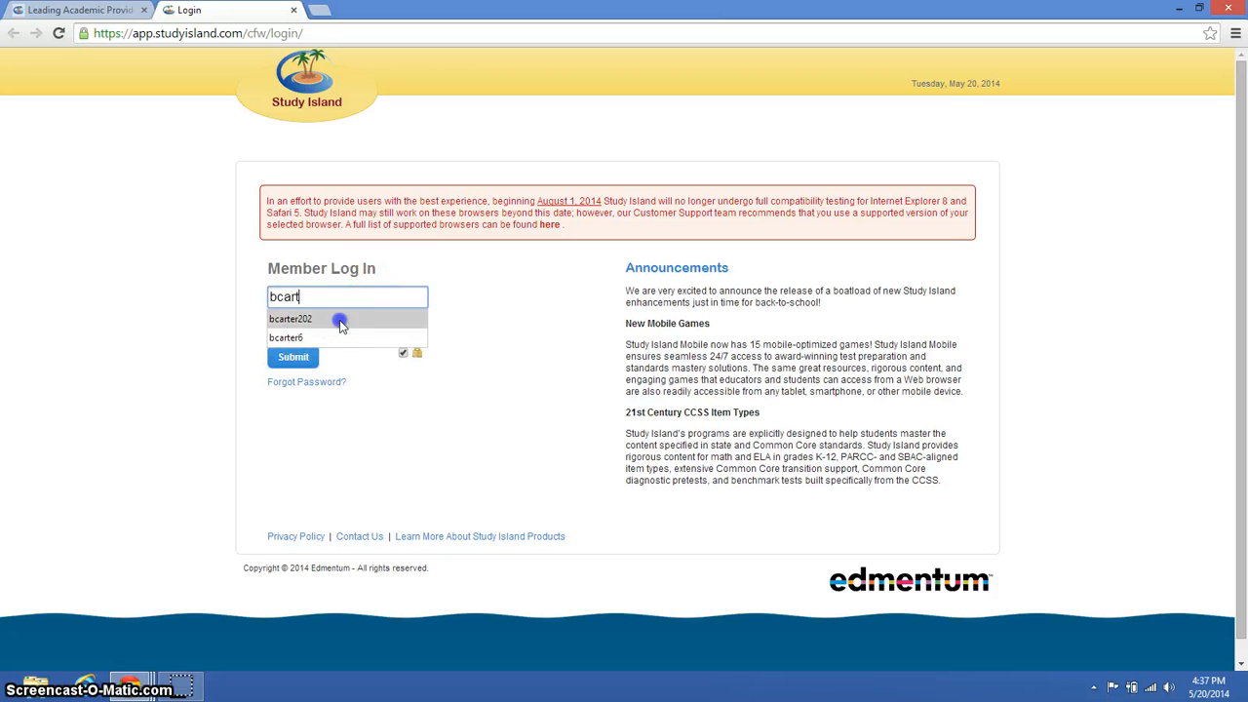
pyautogui.click(340, 322)
pyautogui.click(328, 334)
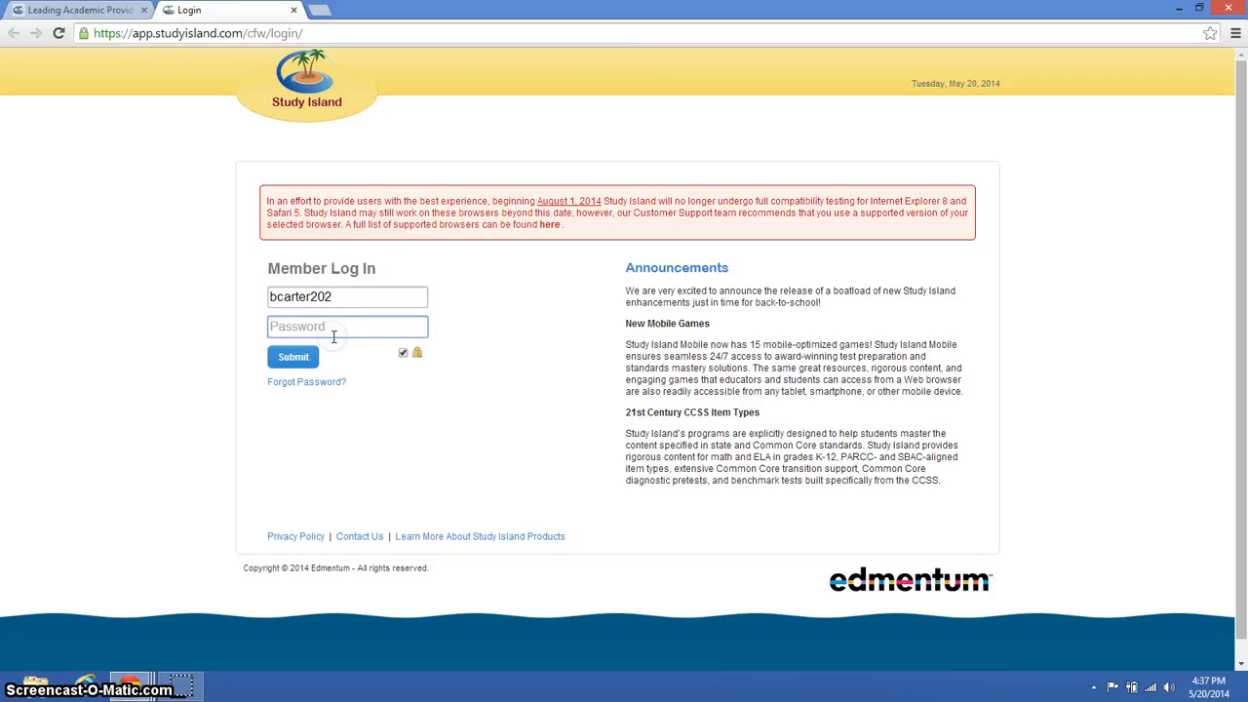
pyautogui.write('•••')
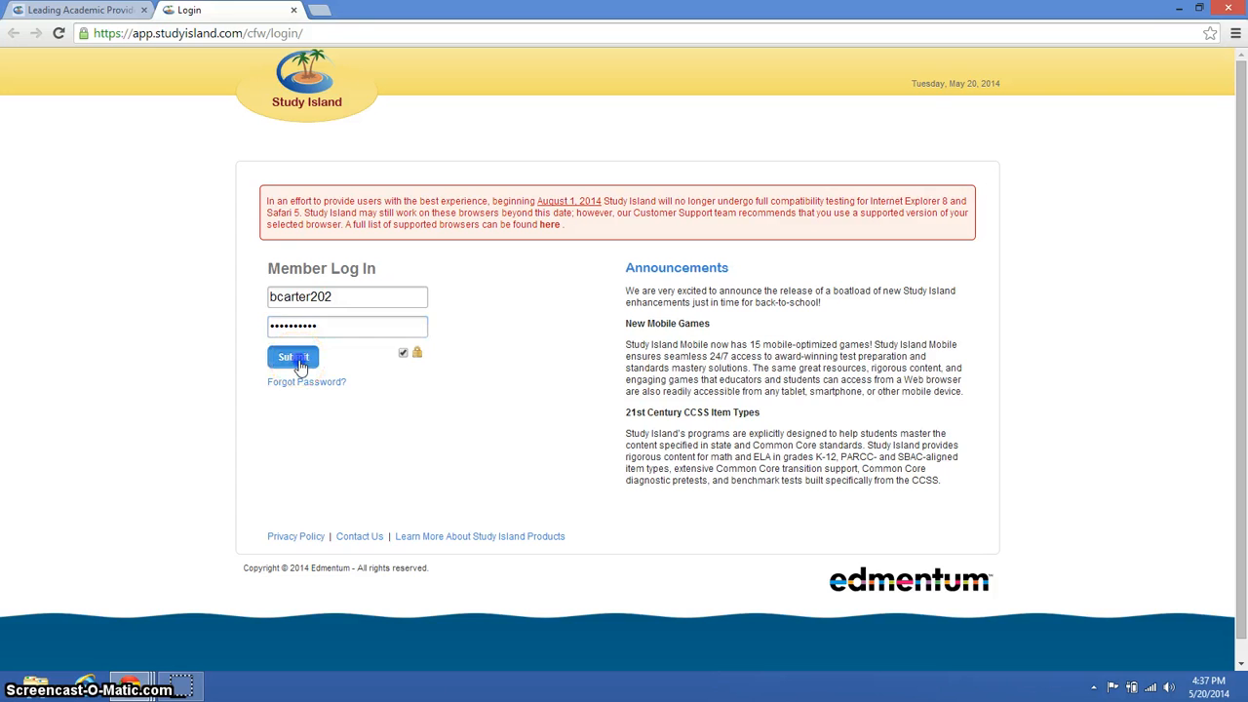
pyautogui.click(296, 359)
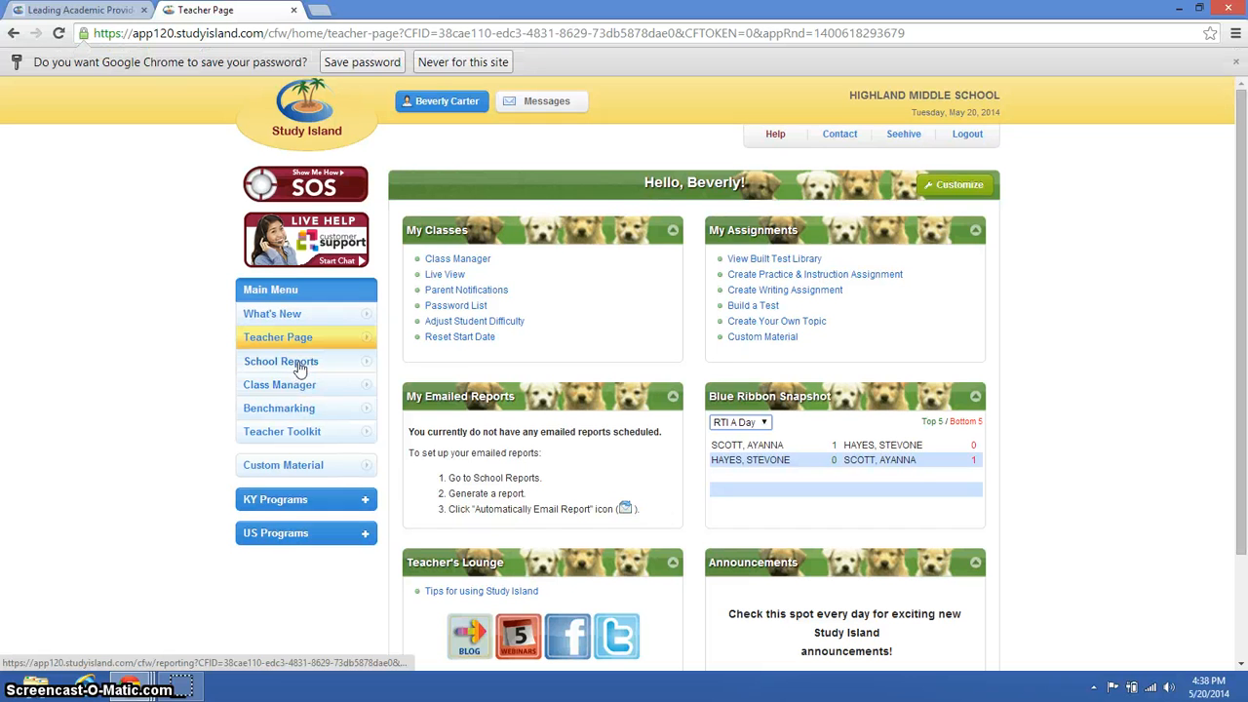
# - Start a new class in the Class Manager and title it RTI B Day
pyautogui.click(298, 391)
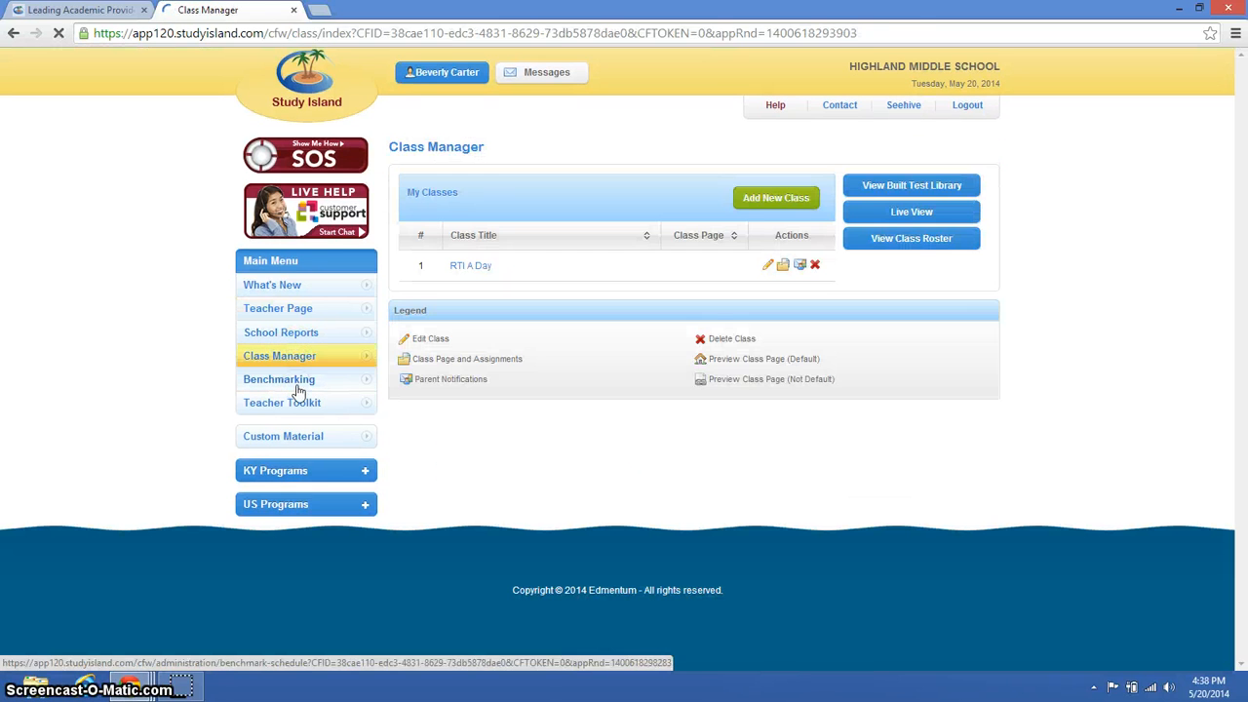
pyautogui.click(769, 200)
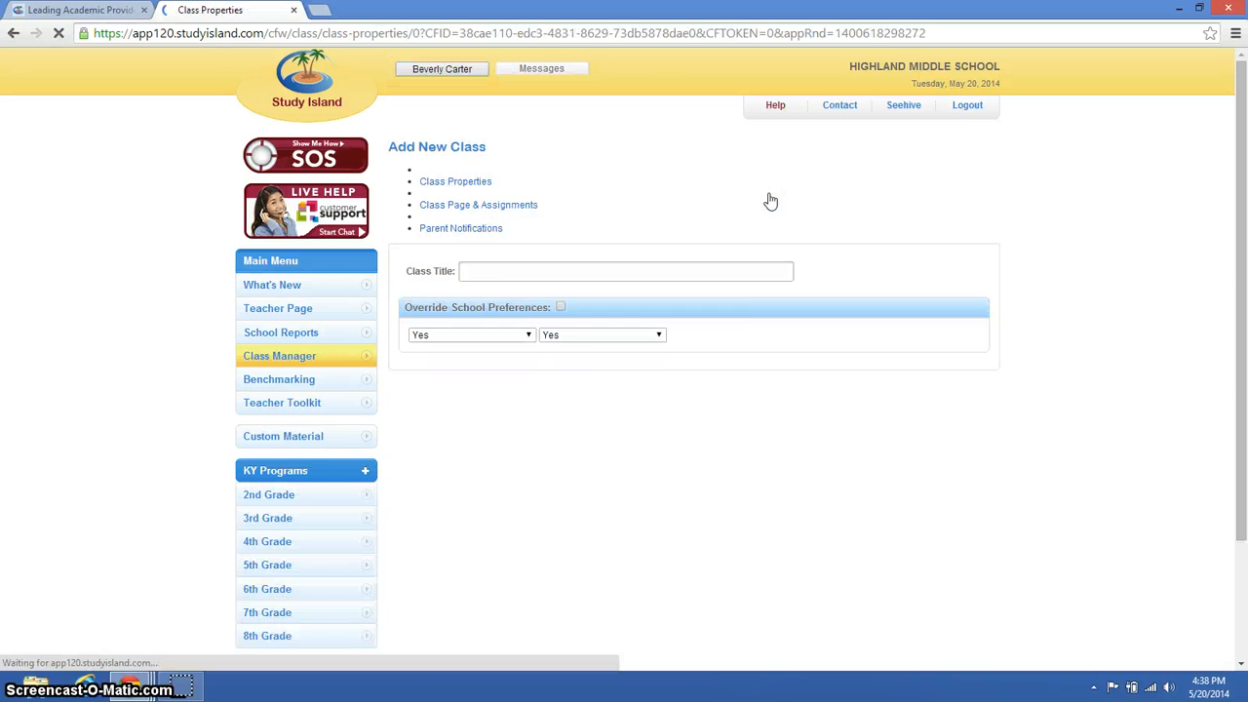
pyautogui.click(685, 230)
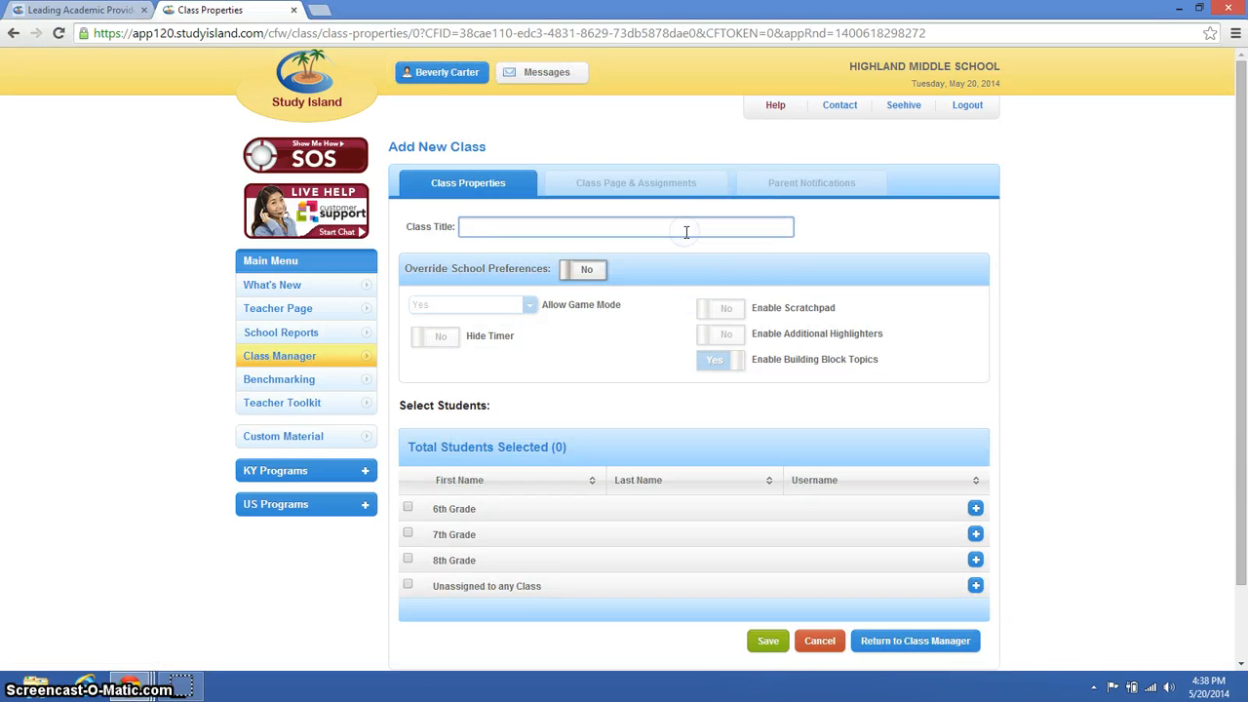
pyautogui.write('RTI')
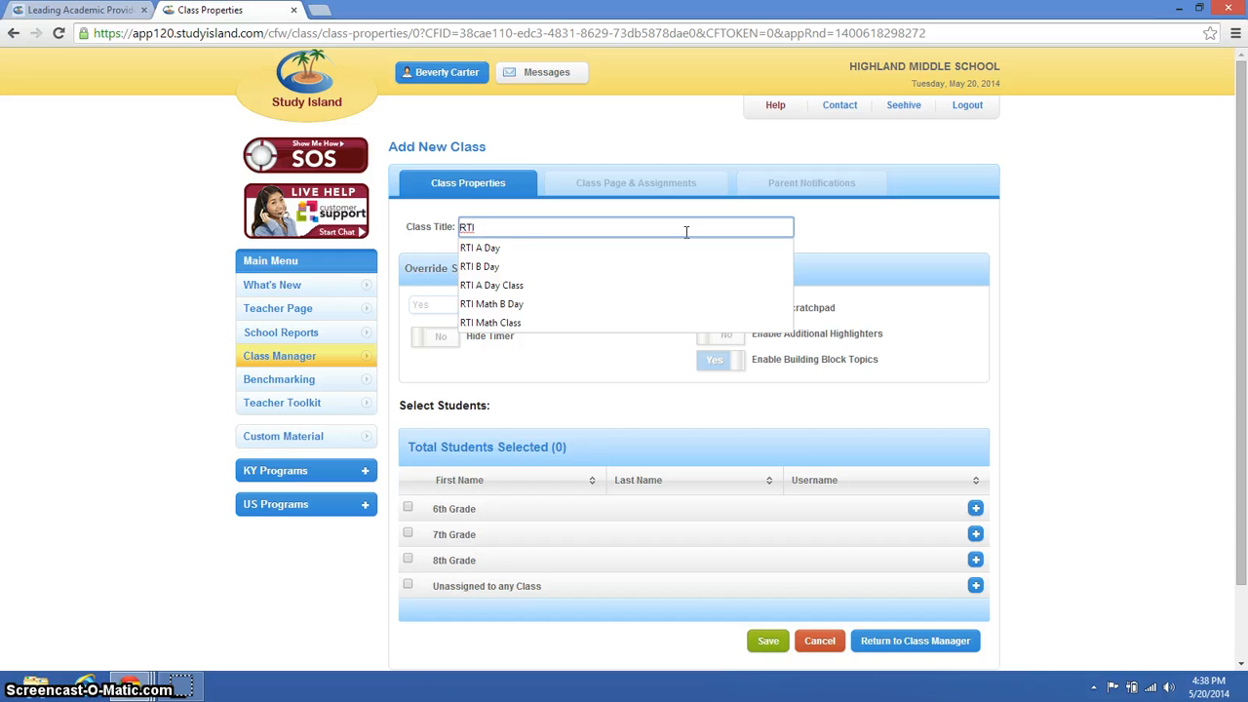
pyautogui.write(' B Day')
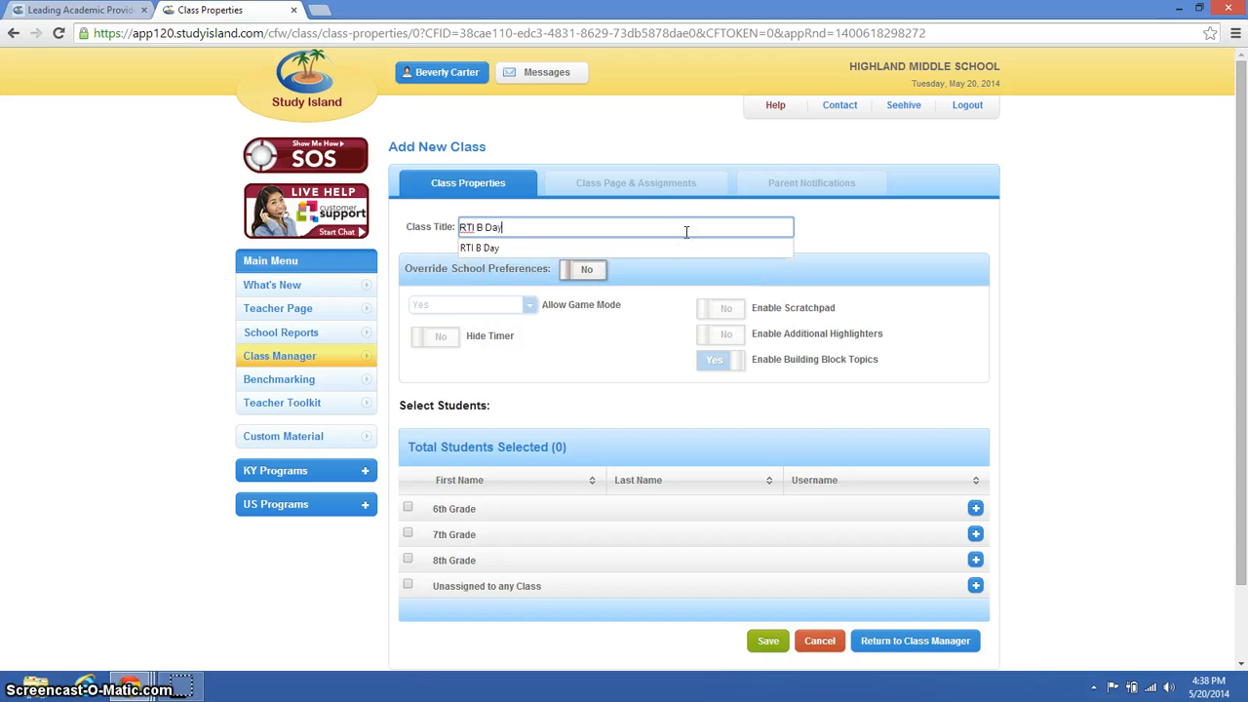
pyautogui.click(664, 264)
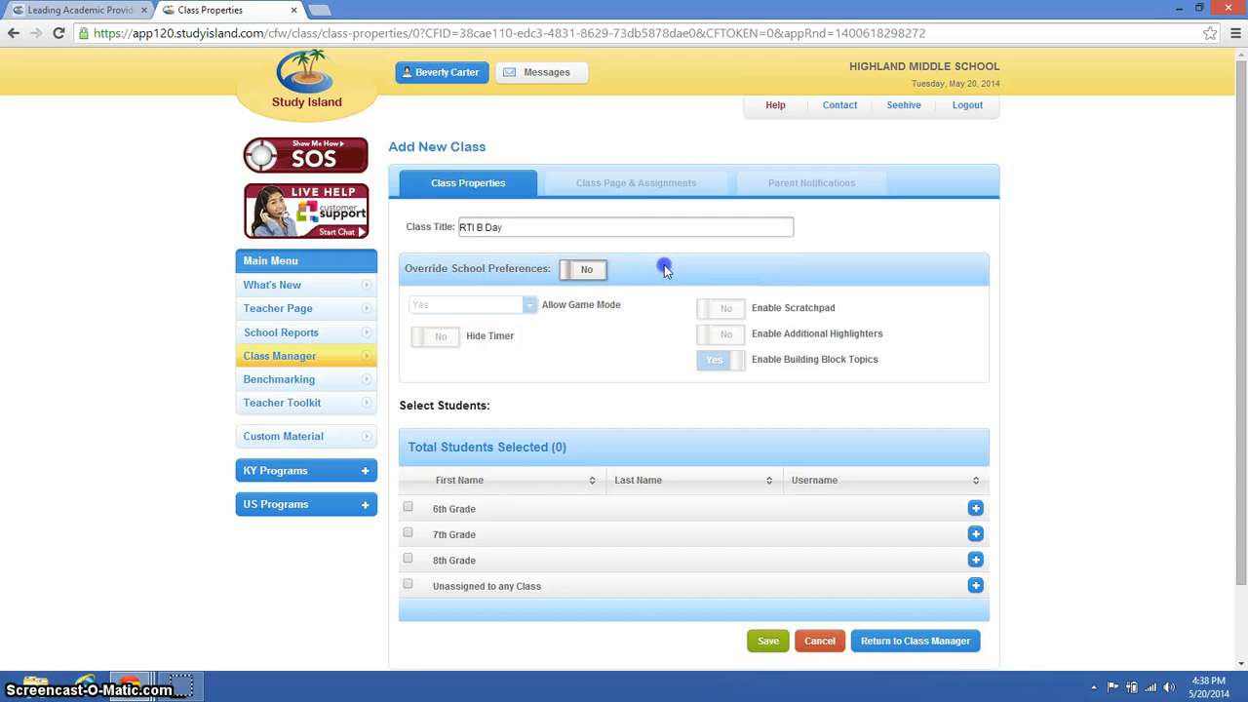
# - Override the school preferences, allowing game mode only if % correct > 85% and enabling the scratchpad
pyautogui.click(593, 272)
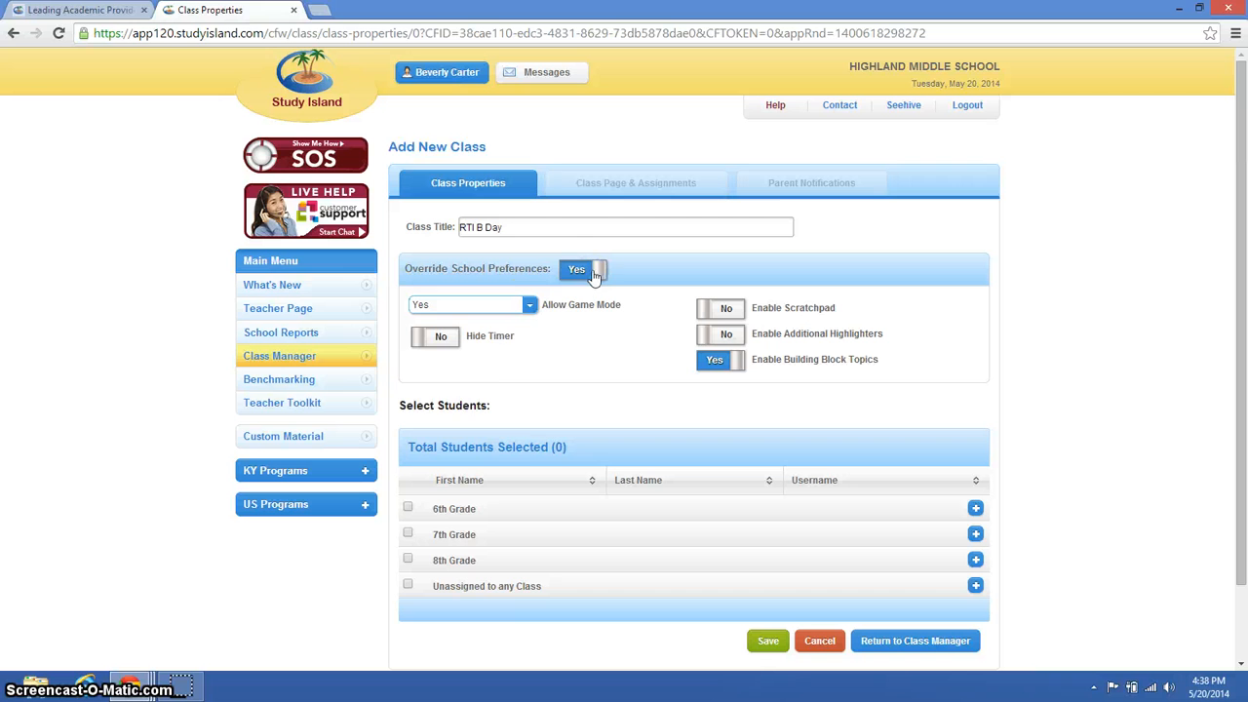
pyautogui.click(529, 304)
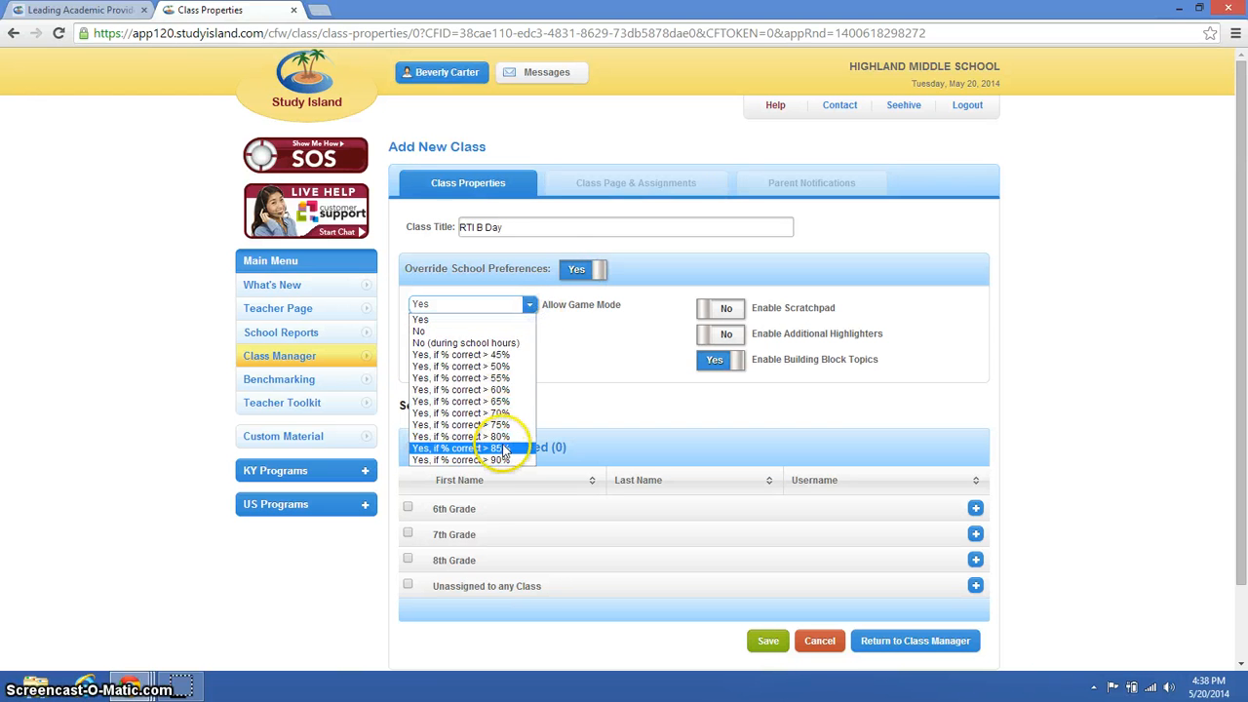
pyautogui.click(502, 448)
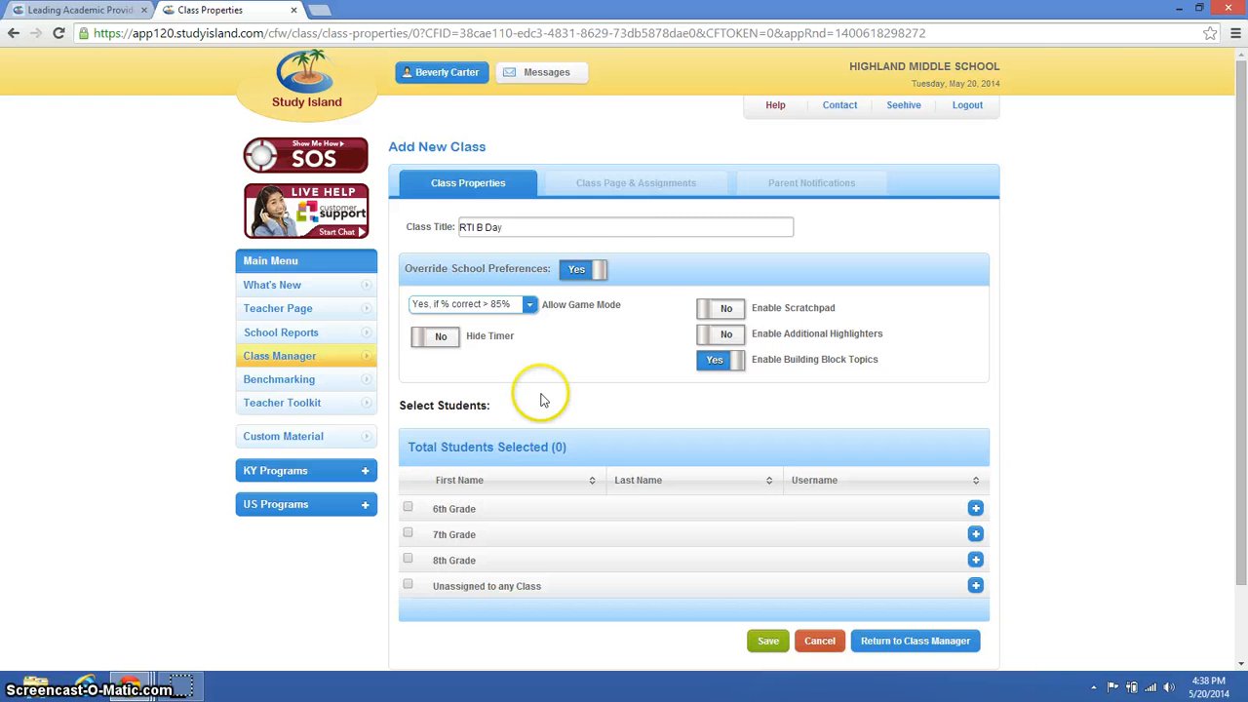
pyautogui.click(726, 310)
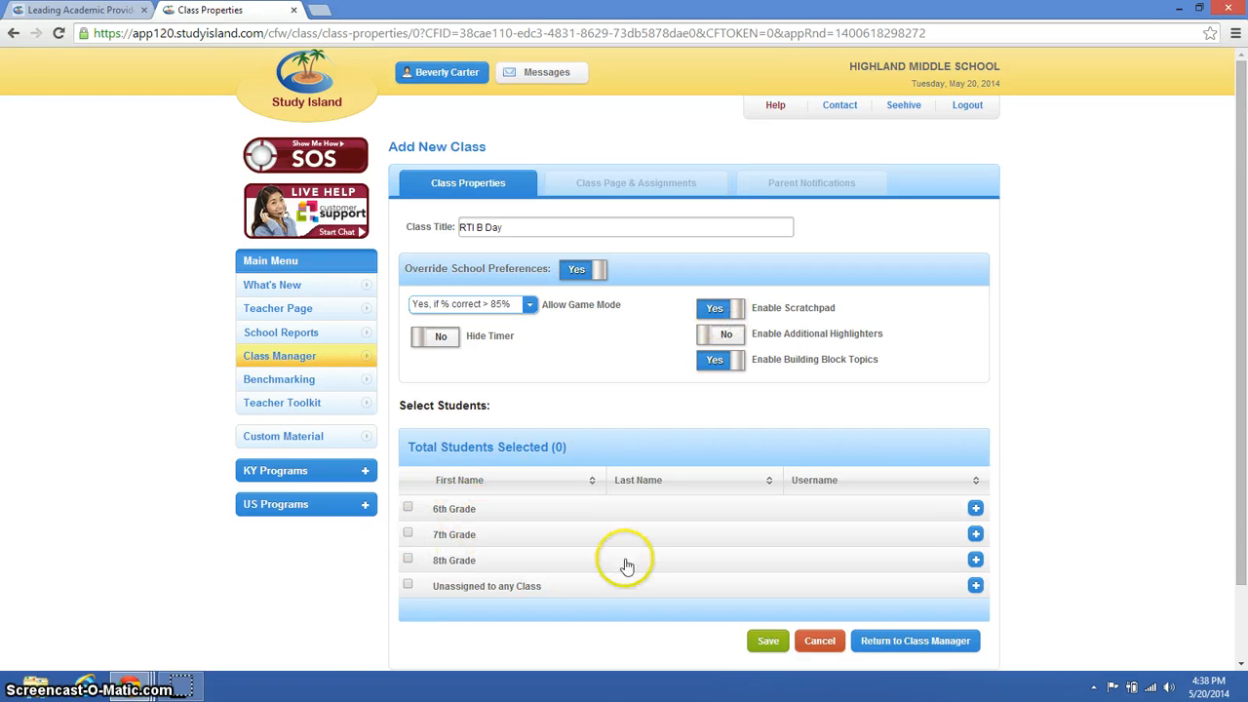
# - Select three students from the 7th Grade roster for the class and save it
pyautogui.click(976, 536)
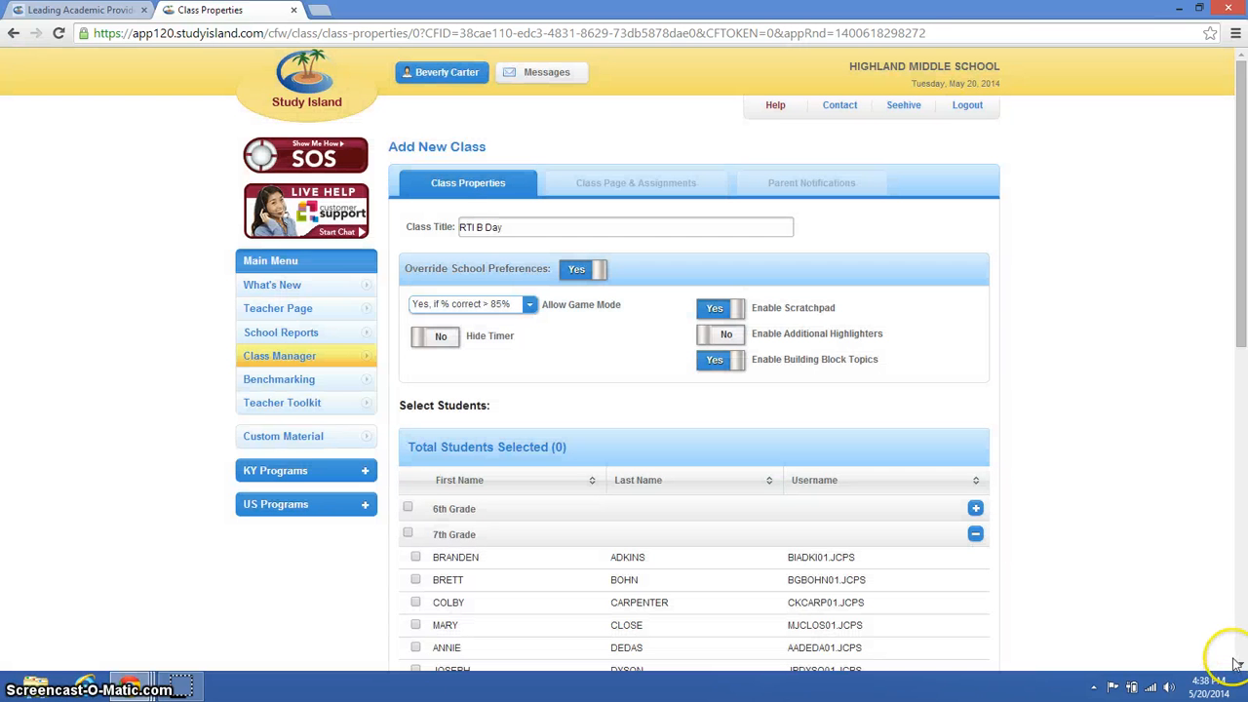
pyautogui.click(1241, 664)
pyautogui.click(1241, 664)
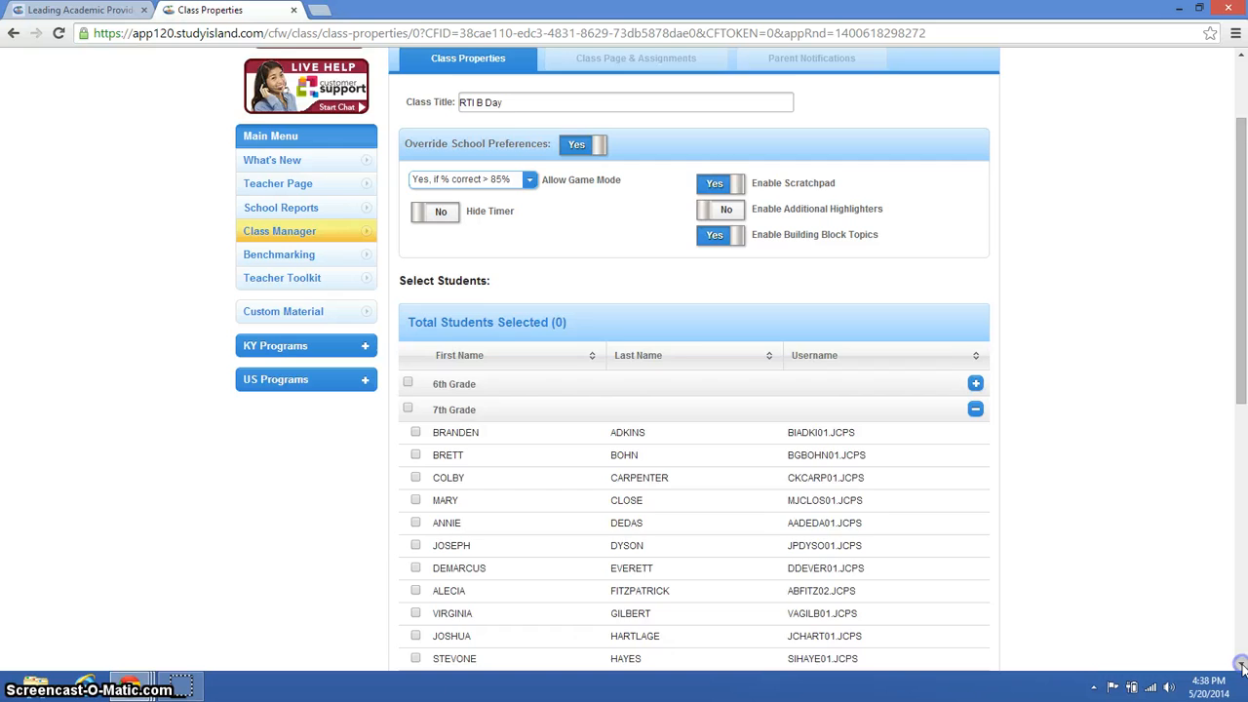
pyautogui.click(1242, 664)
pyautogui.click(1242, 665)
pyautogui.click(1241, 664)
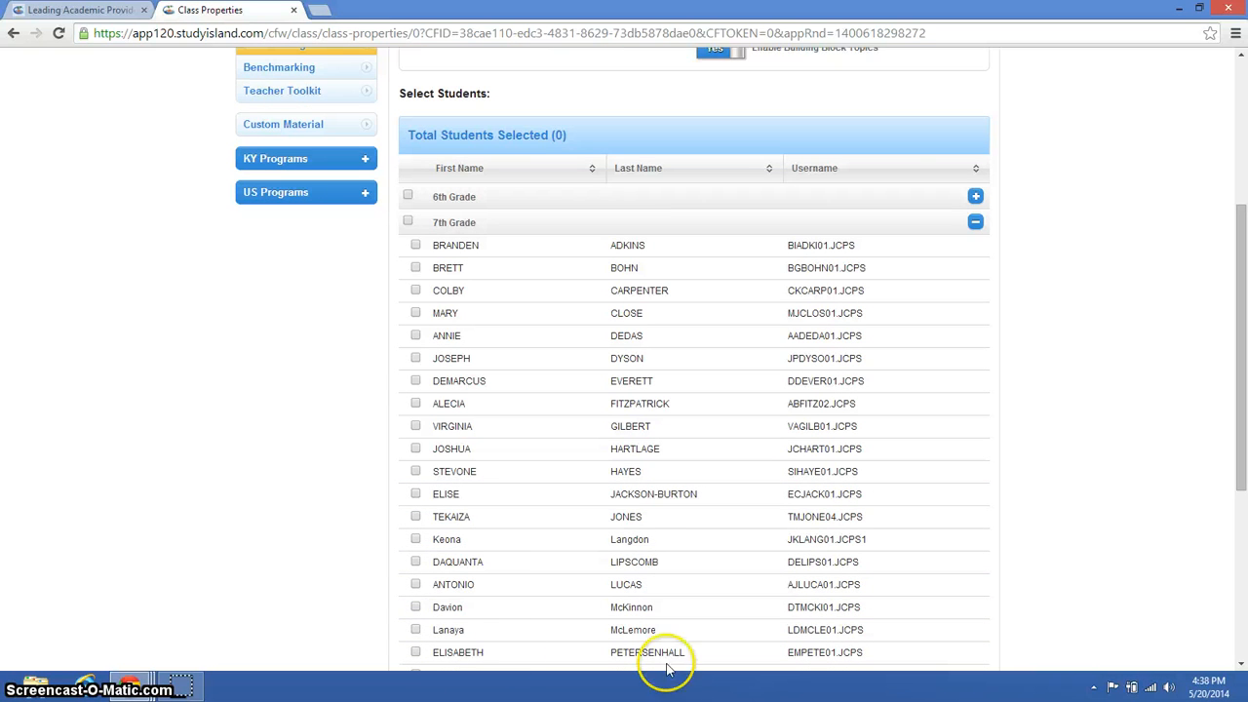
pyautogui.click(416, 585)
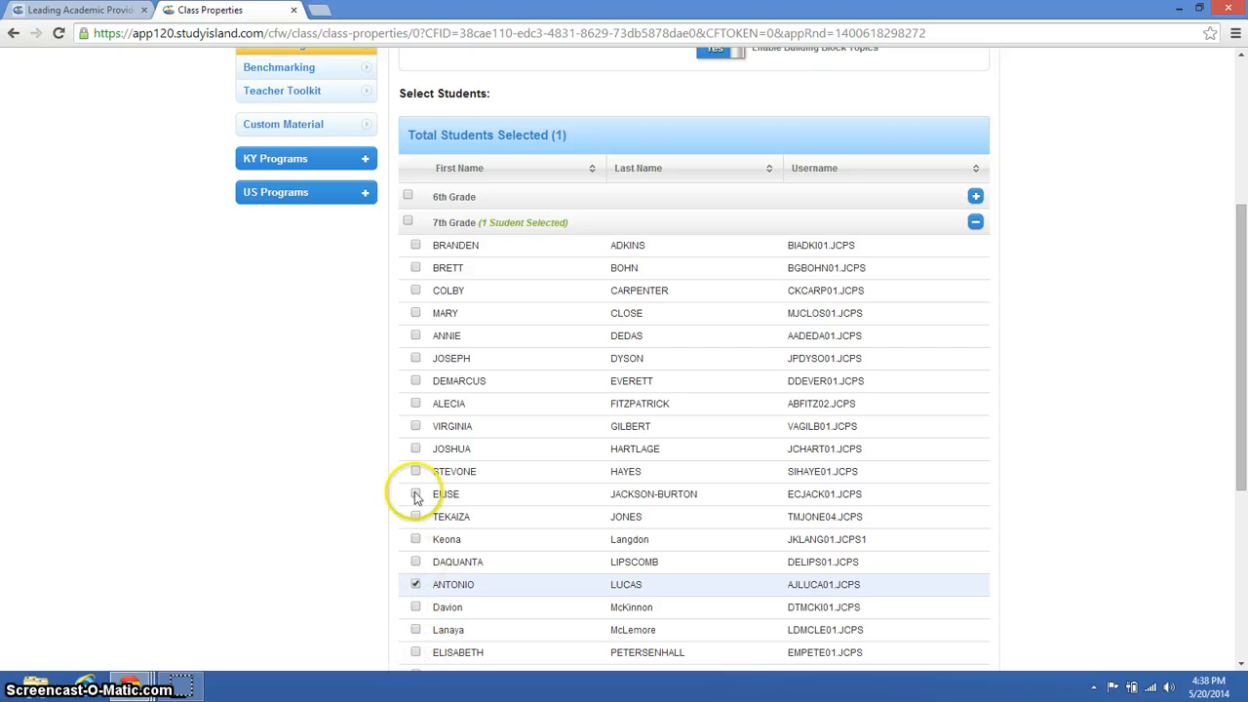
pyautogui.click(416, 426)
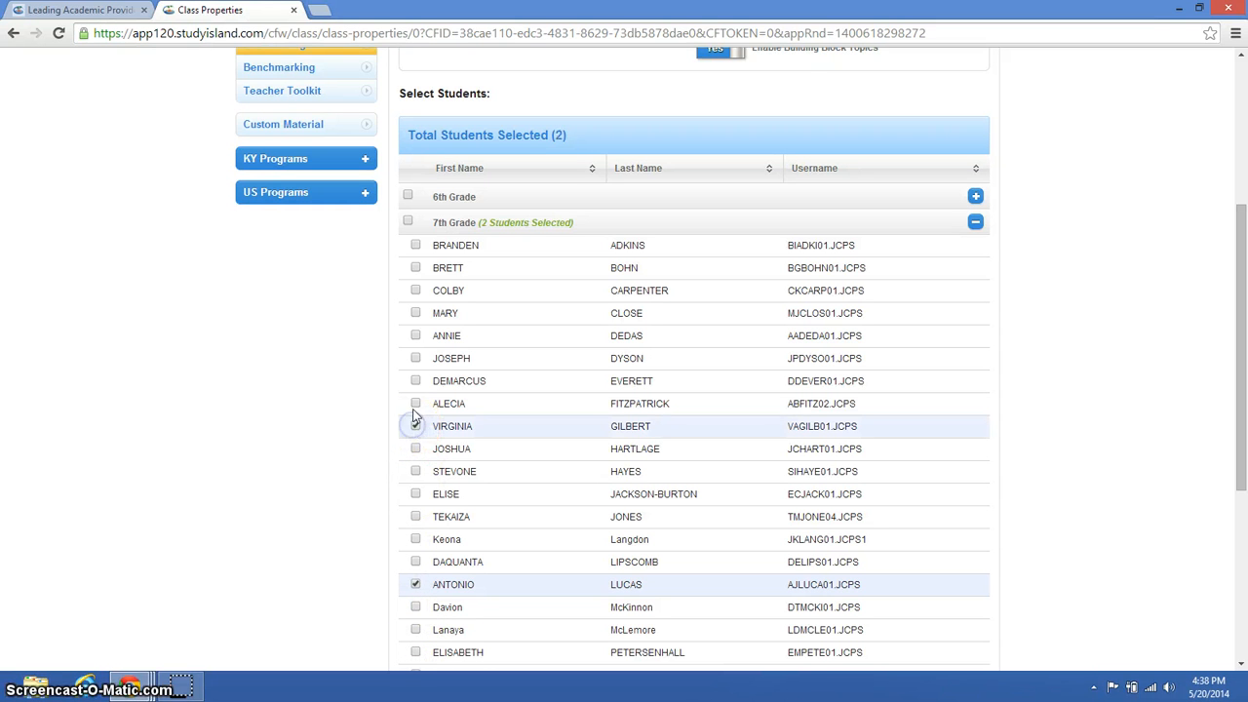
pyautogui.click(416, 314)
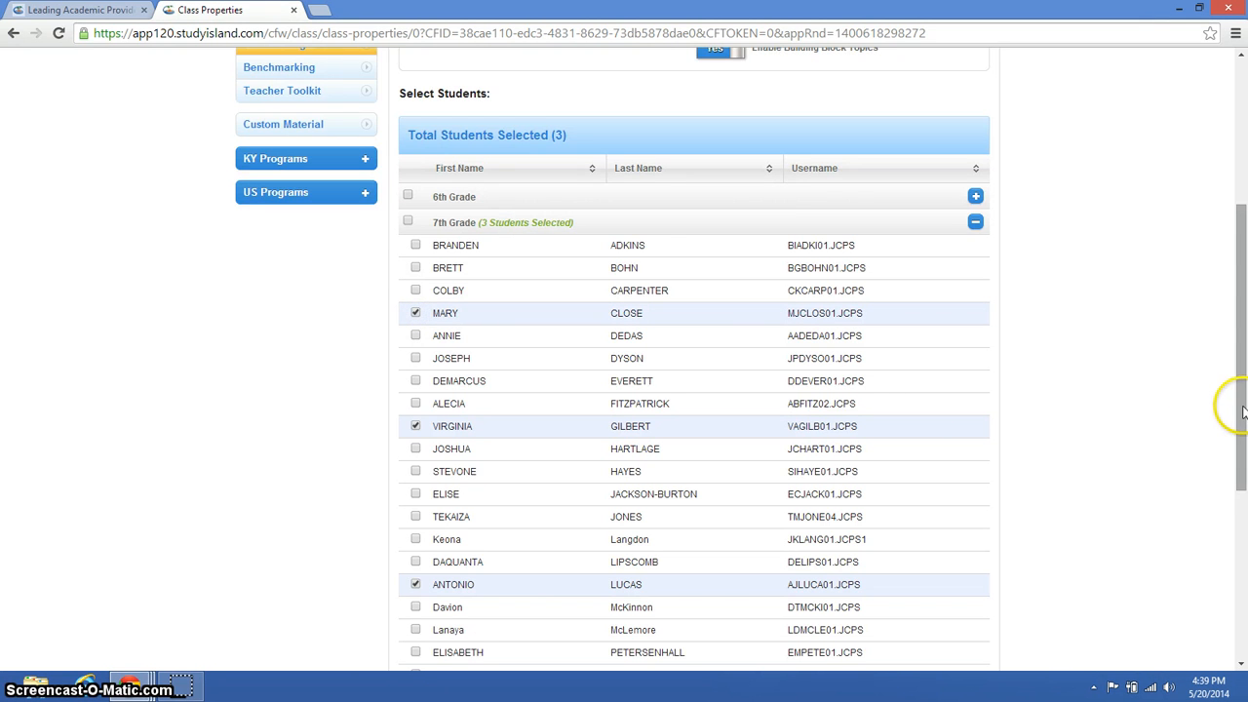
pyautogui.moveTo(1242, 409); pyautogui.dragTo(1242, 571)
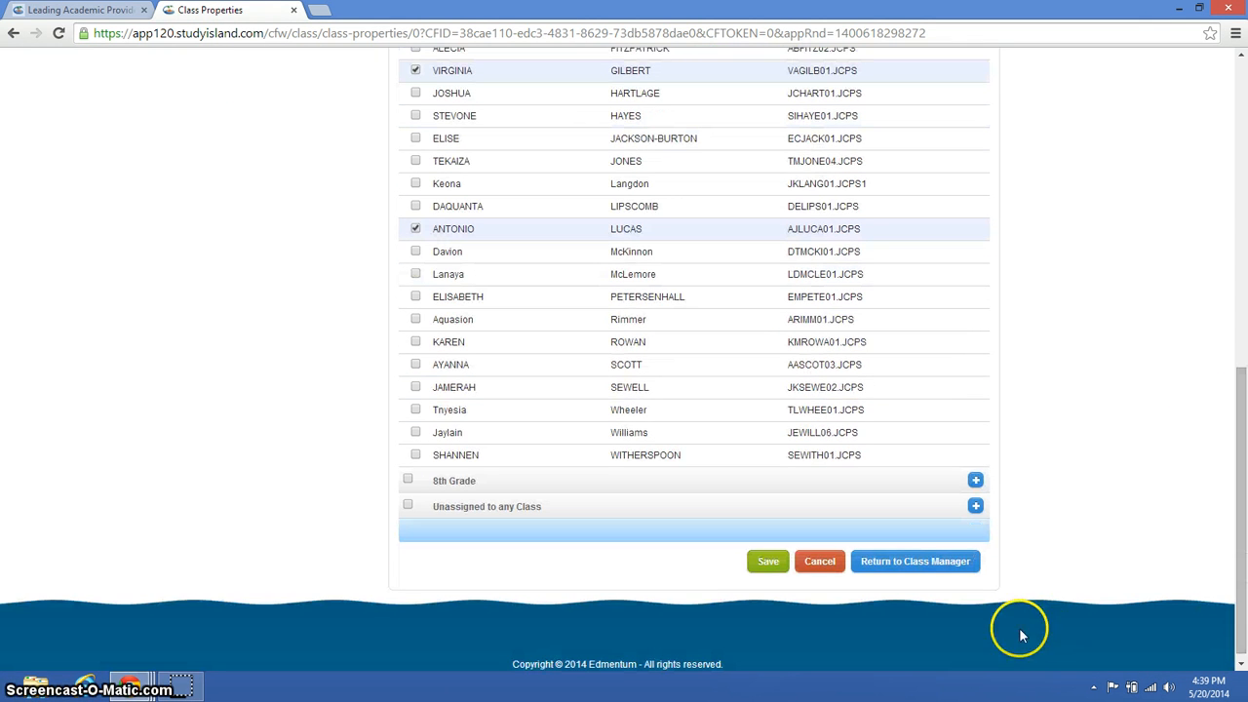
pyautogui.click(769, 564)
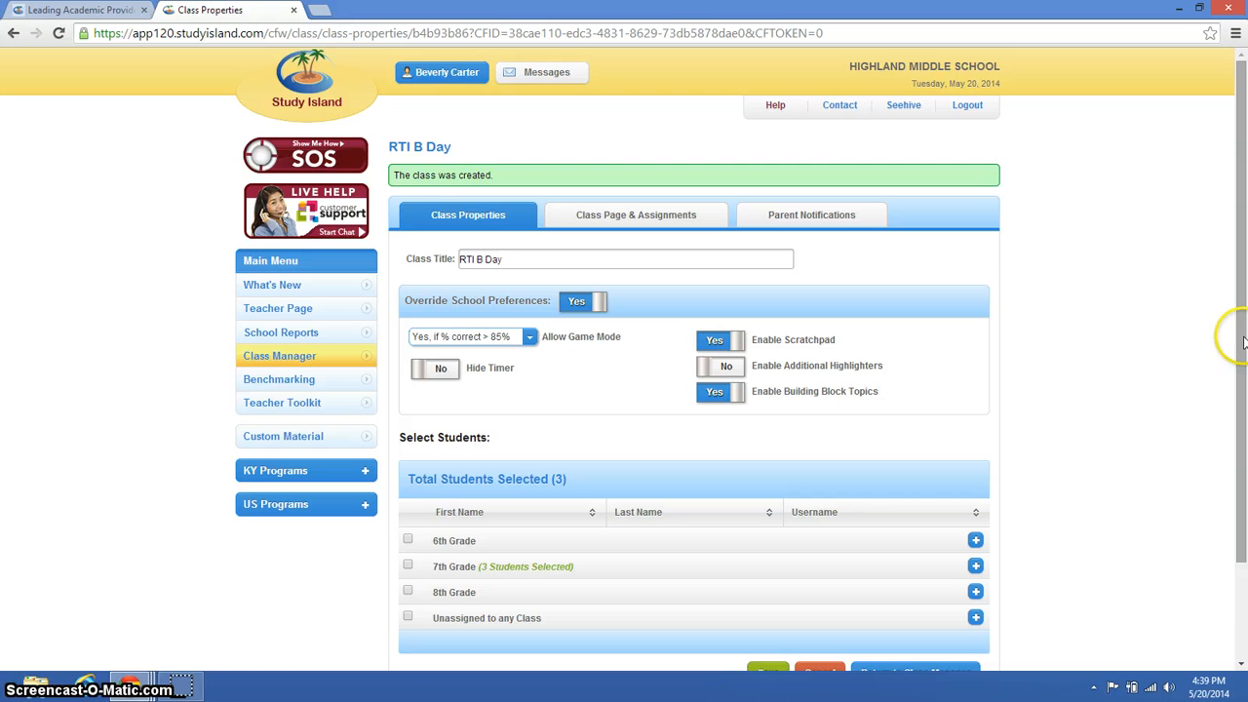
# - Return to the Class Manager and start a new Practice & Instruction assignment for the RTI B Day class
pyautogui.scroll(-2, 1244, 342)
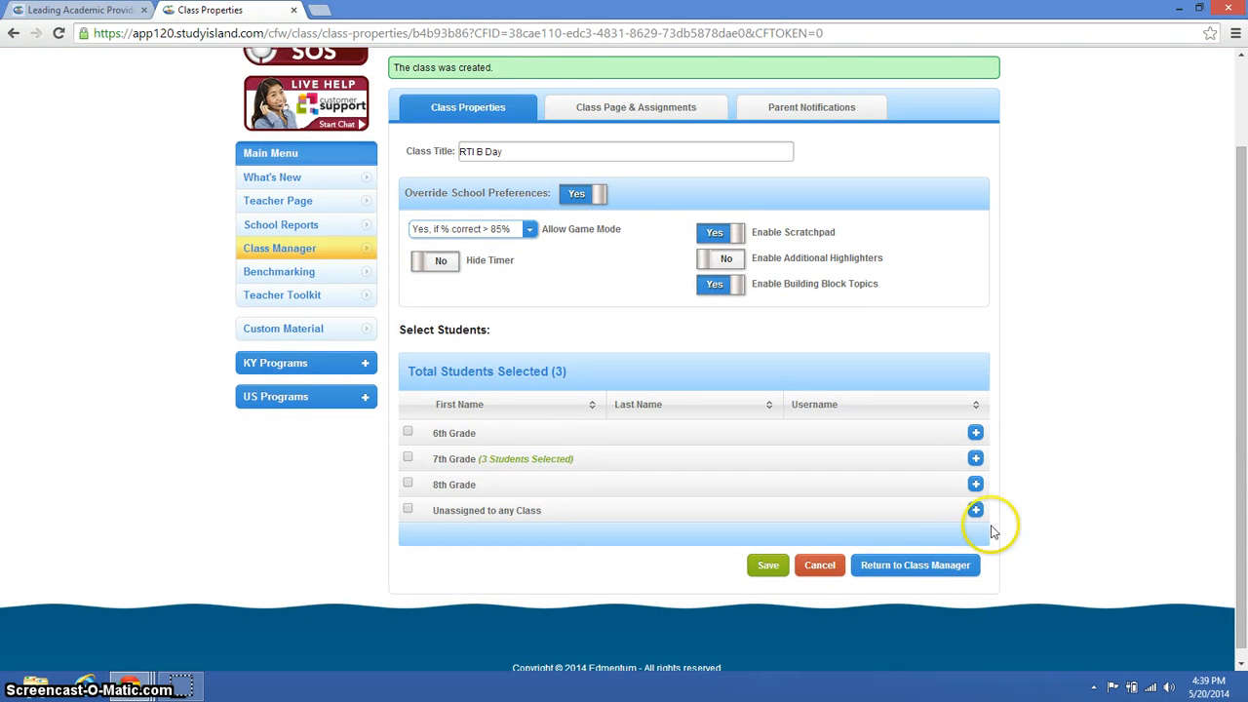
pyautogui.click(939, 568)
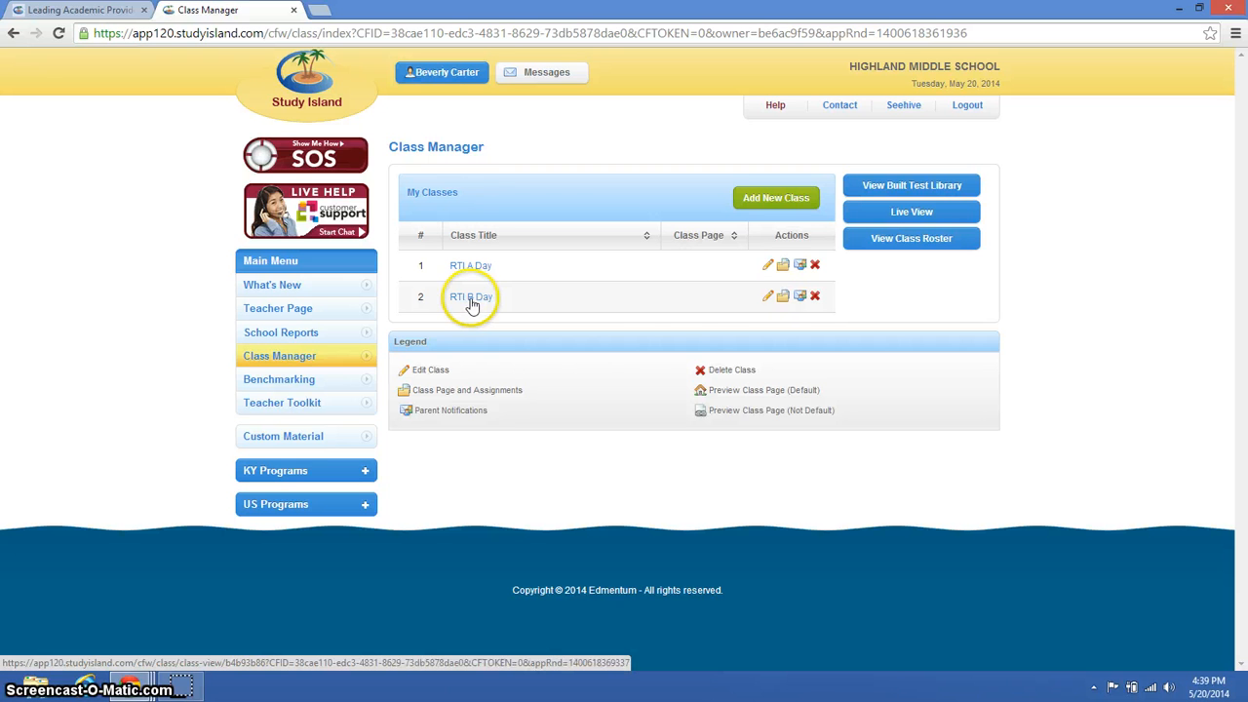
pyautogui.click(782, 299)
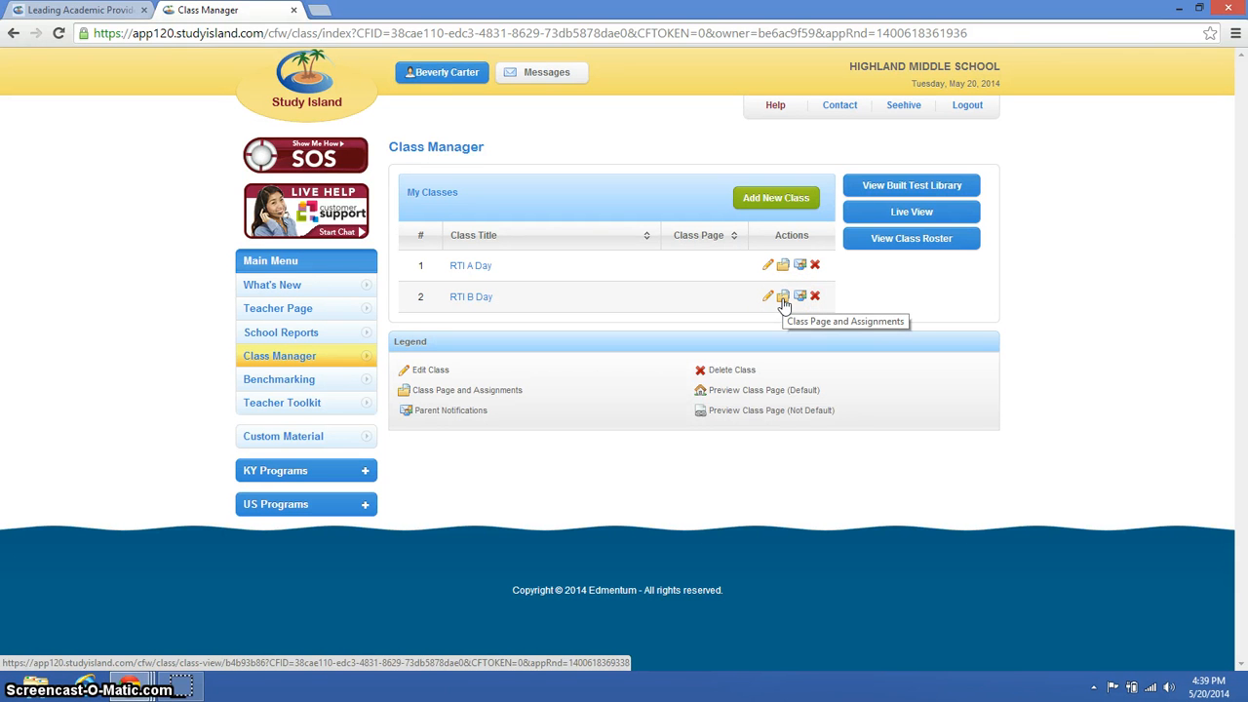
pyautogui.click(783, 299)
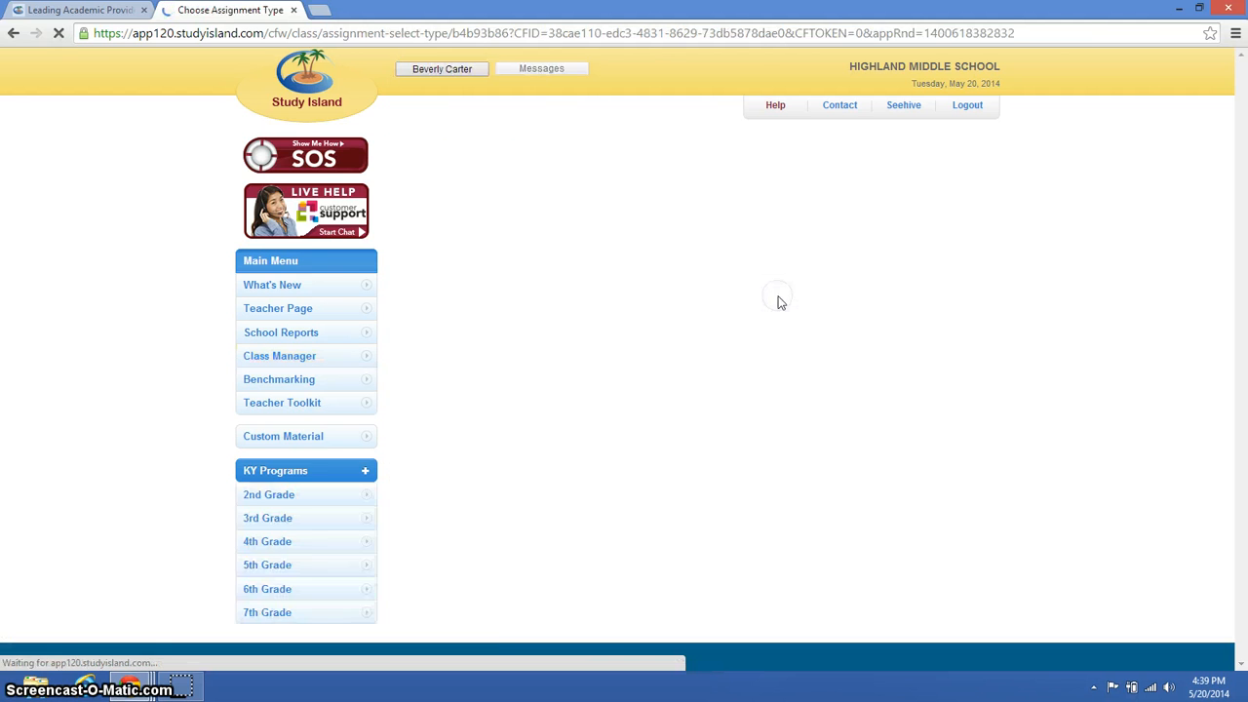
pyautogui.click(841, 342)
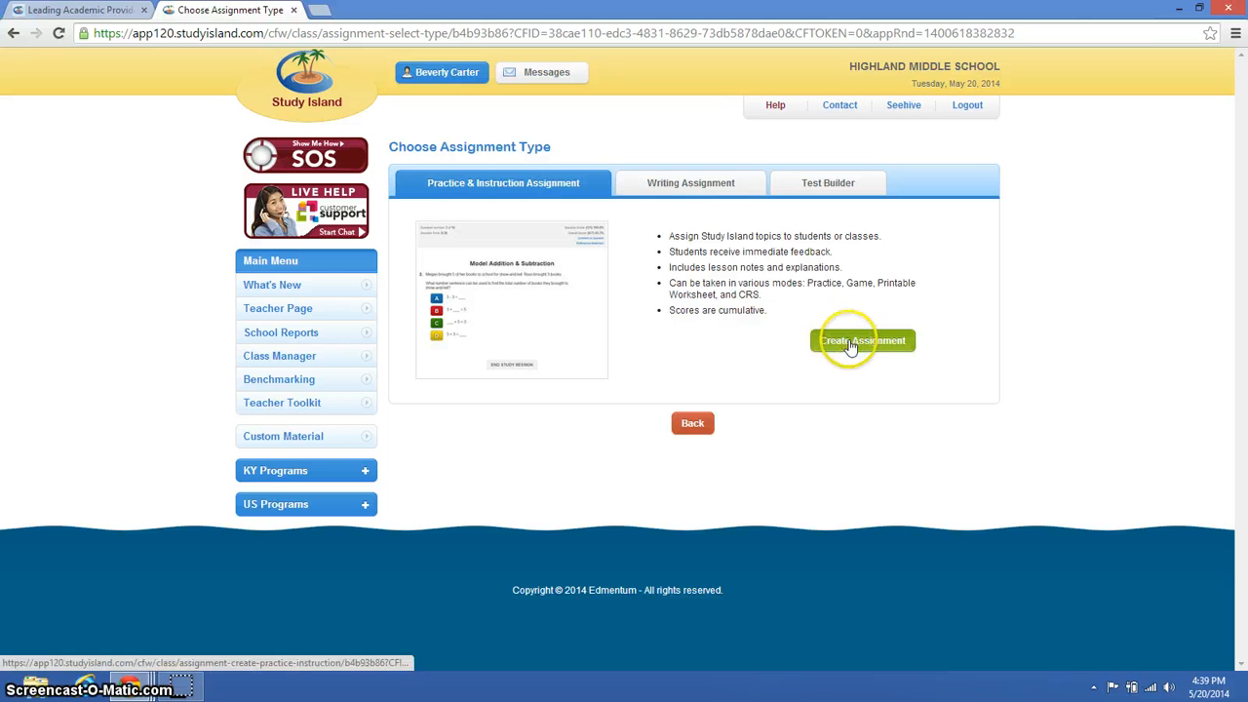
pyautogui.click(852, 344)
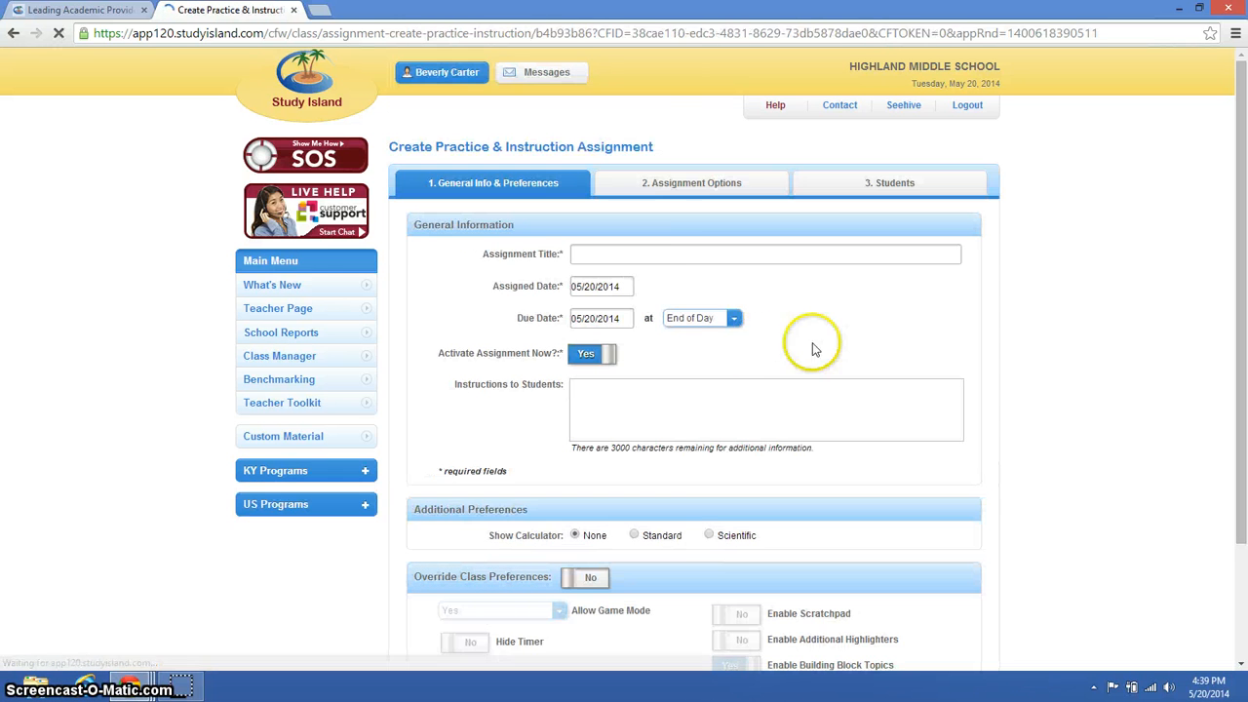
# - Title the new Practice & Instruction assignment "Division of Fraction"
pyautogui.click(683, 253)
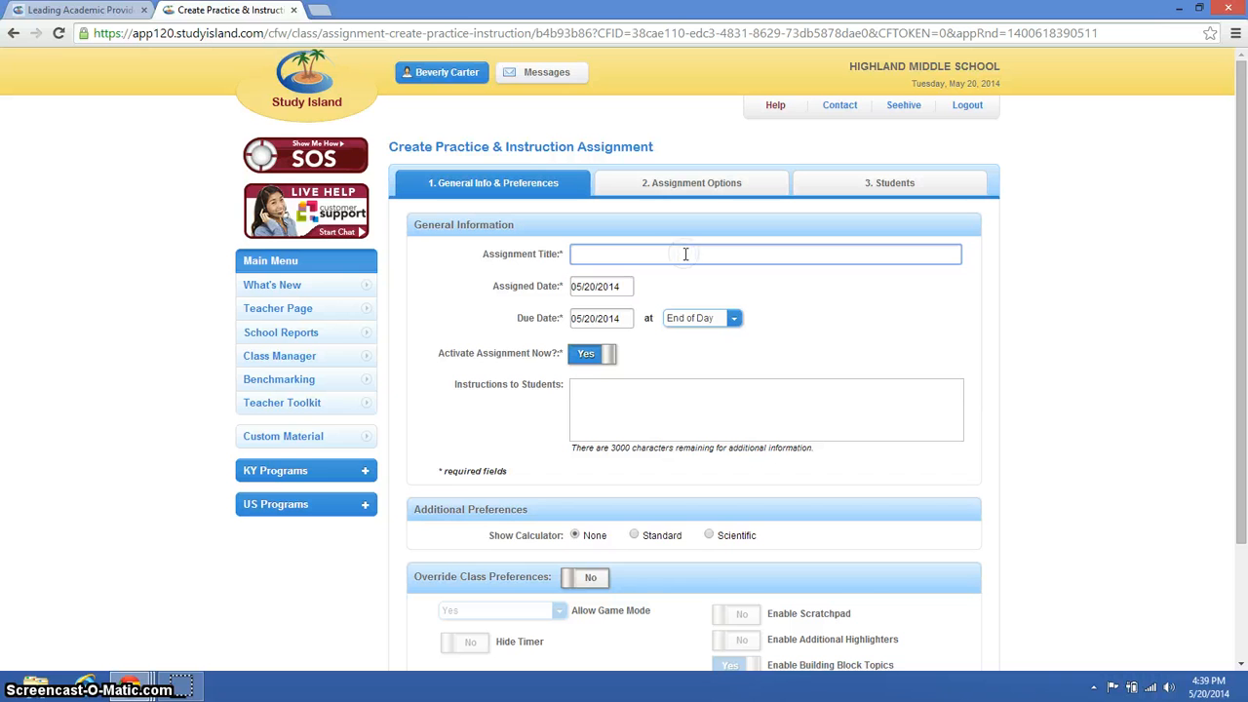
pyautogui.write('Div')
pyautogui.press('BackSpace')
pyautogui.press('BackSpace')
pyautogui.press('BackSpace')
pyautogui.press('BackSpace')
pyautogui.press('BackSpace')
pyautogui.press('BackSpace')
pyautogui.write('ision of Fraction')
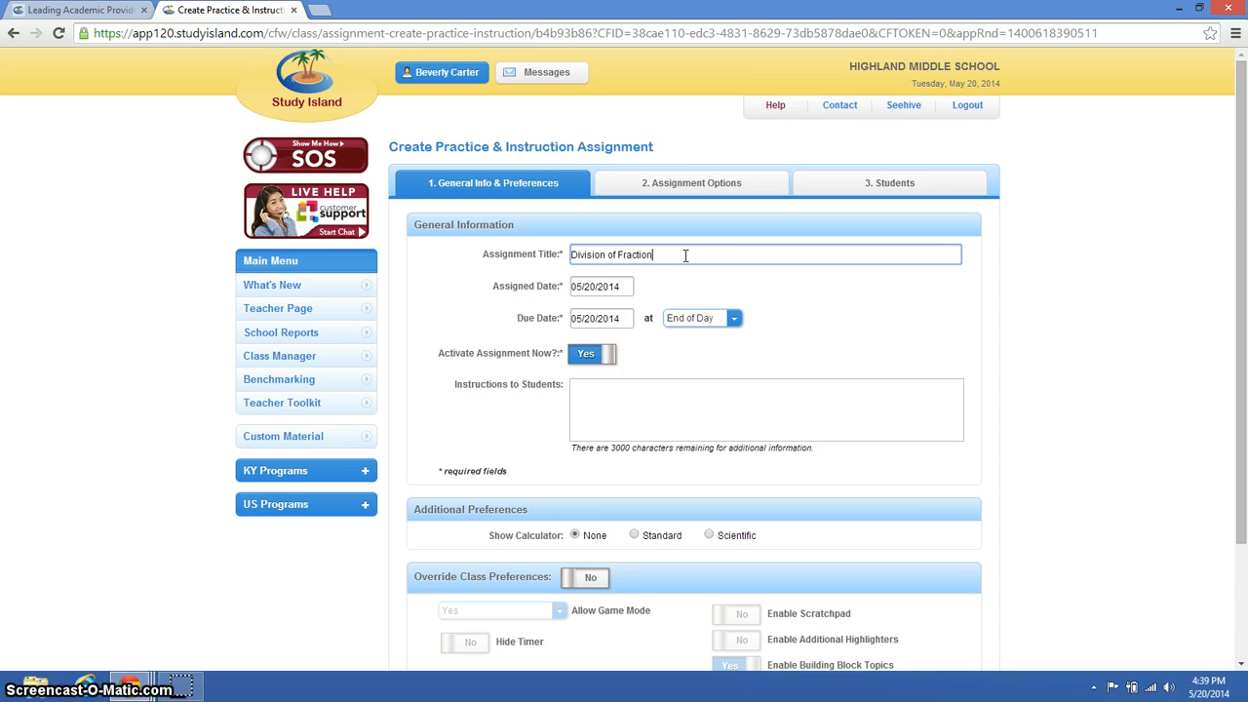
# - Set the assigned date to 05/26/2014 and the due date to 05/12/2014, and enter "Good Luck!" as the instructions to students
pyautogui.click(614, 286)
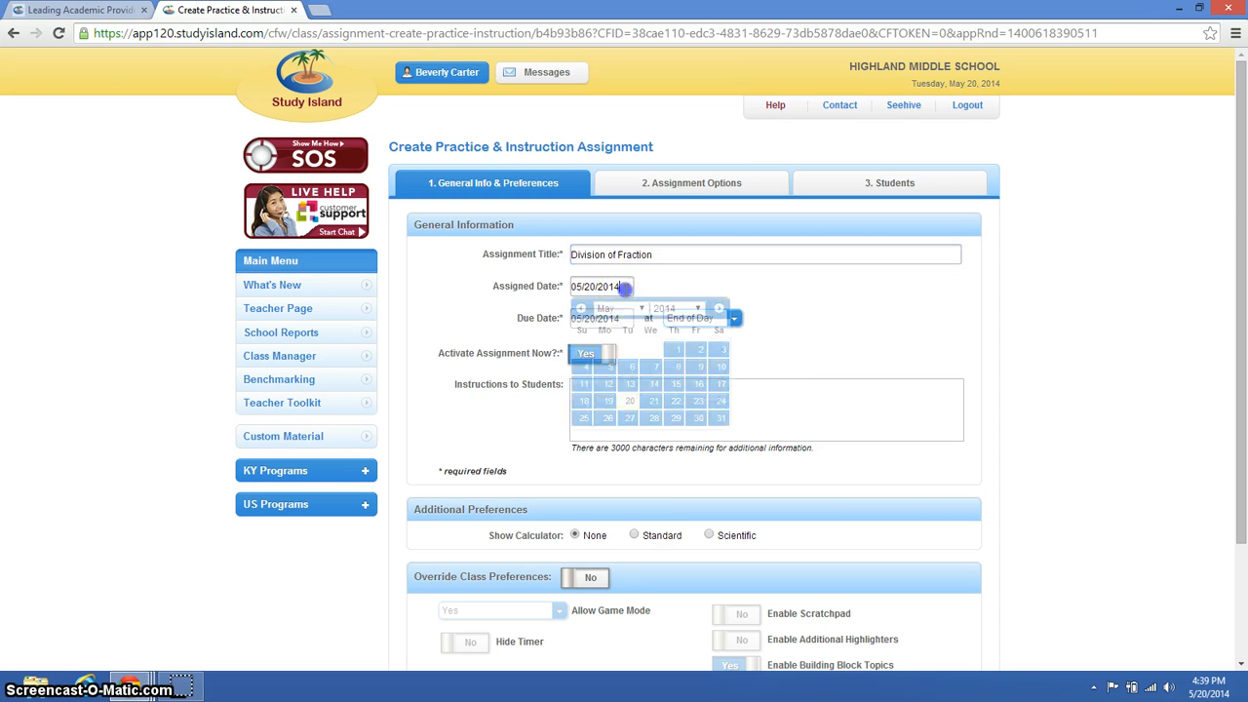
pyautogui.click(608, 417)
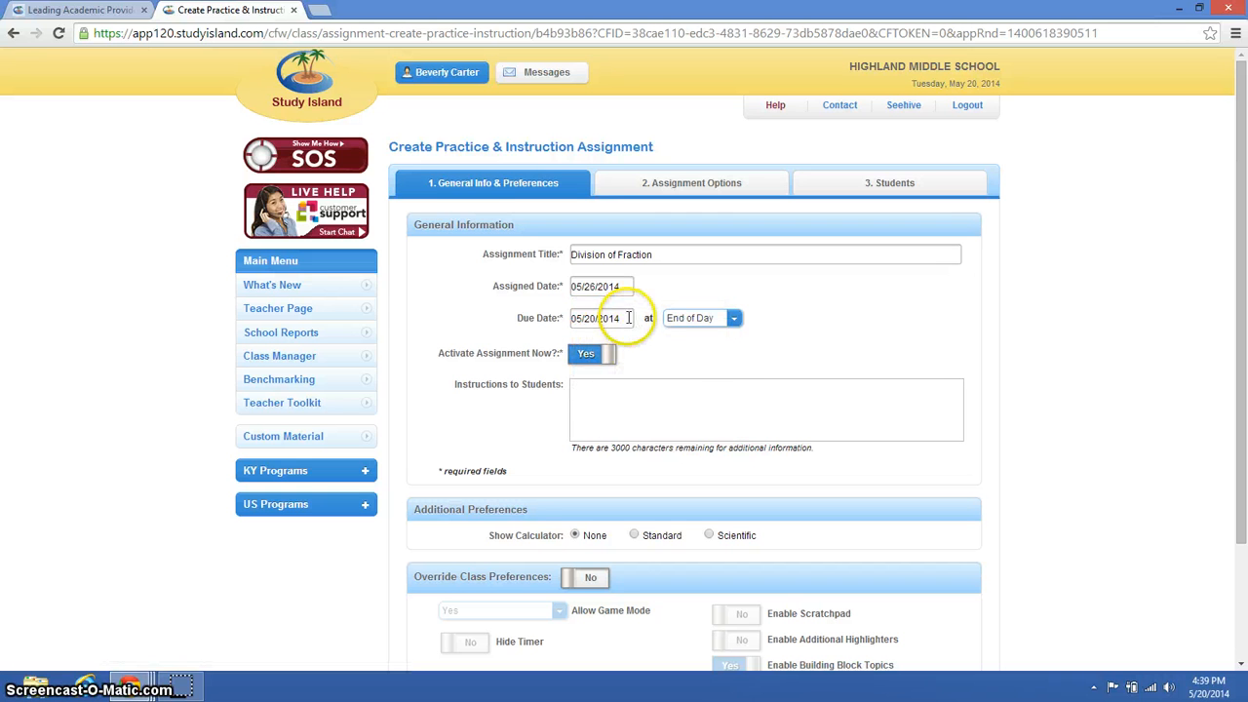
pyautogui.click(623, 319)
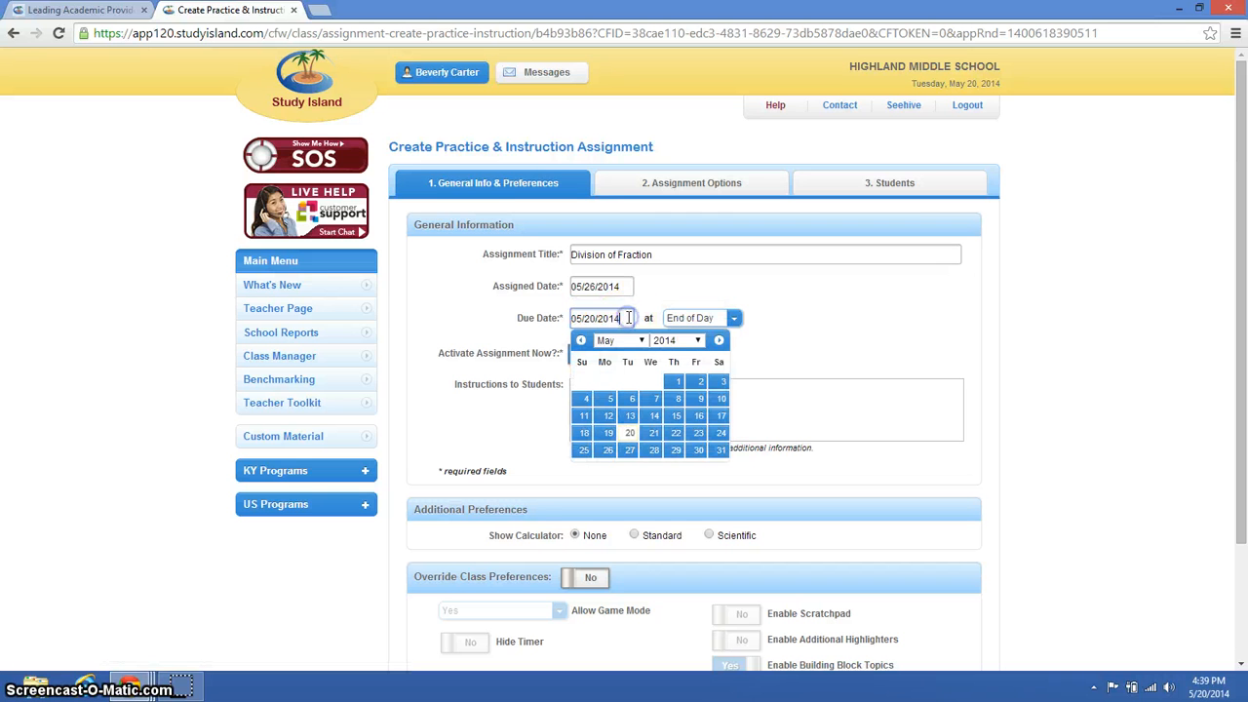
pyautogui.click(611, 417)
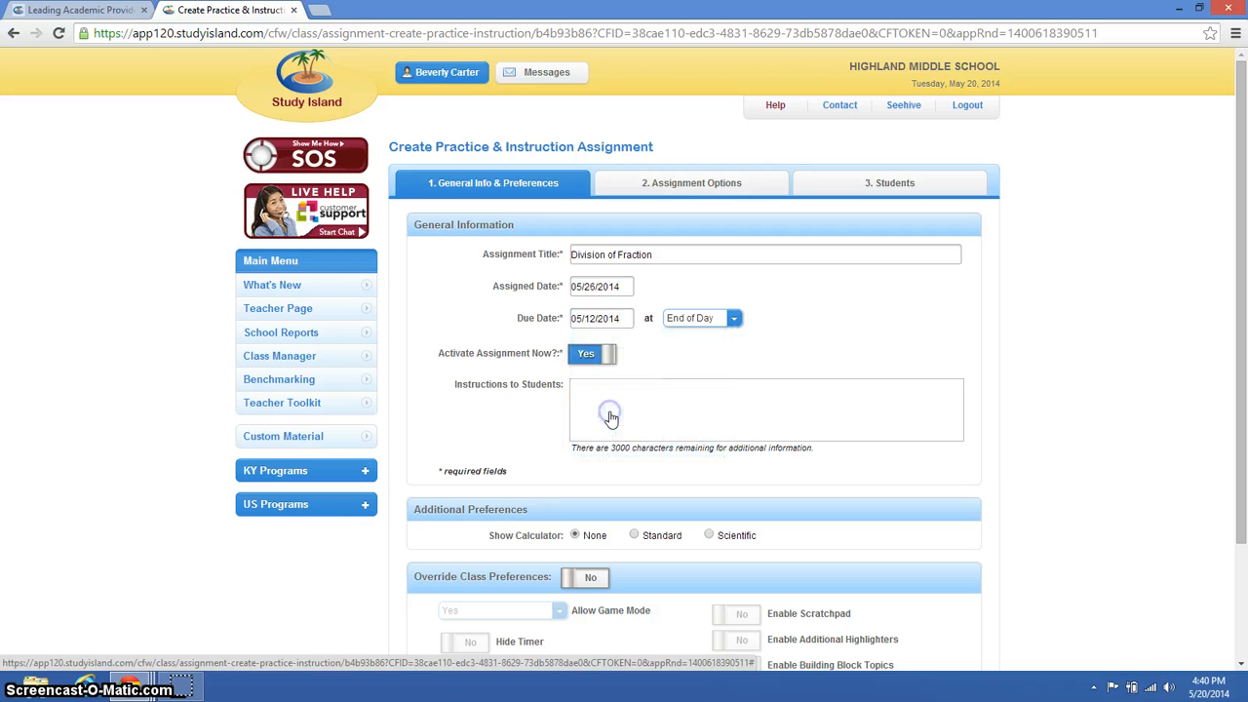
pyautogui.click(605, 385)
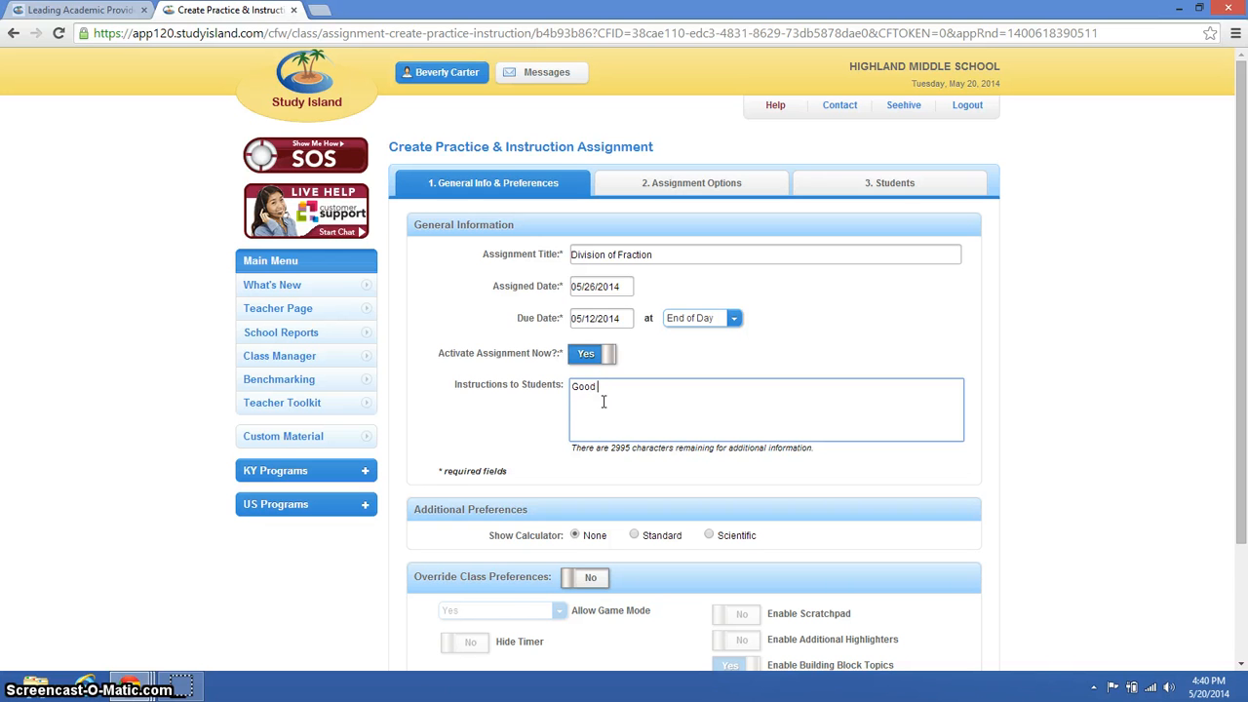
pyautogui.write('Good Luck!')
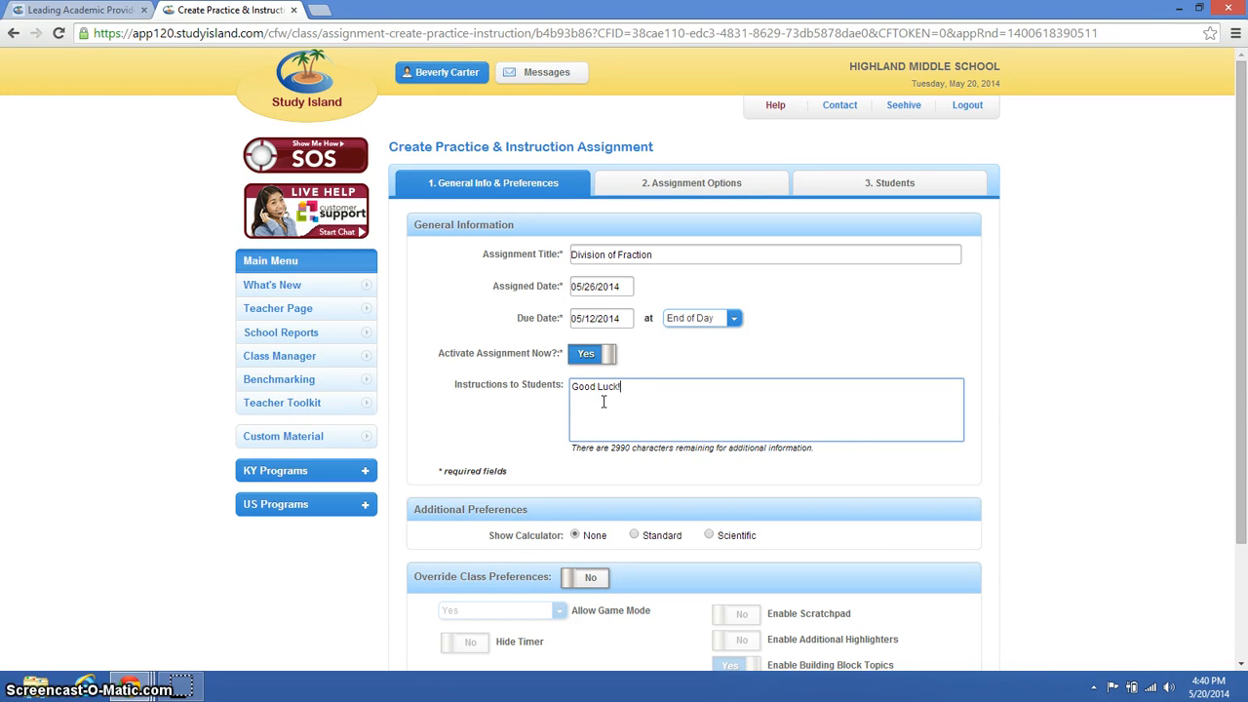
# - Override the class preferences, allowing game mode only if % correct > 75% and enabling the scratchpad, and proceed to the assignment options
pyautogui.click(1242, 663)
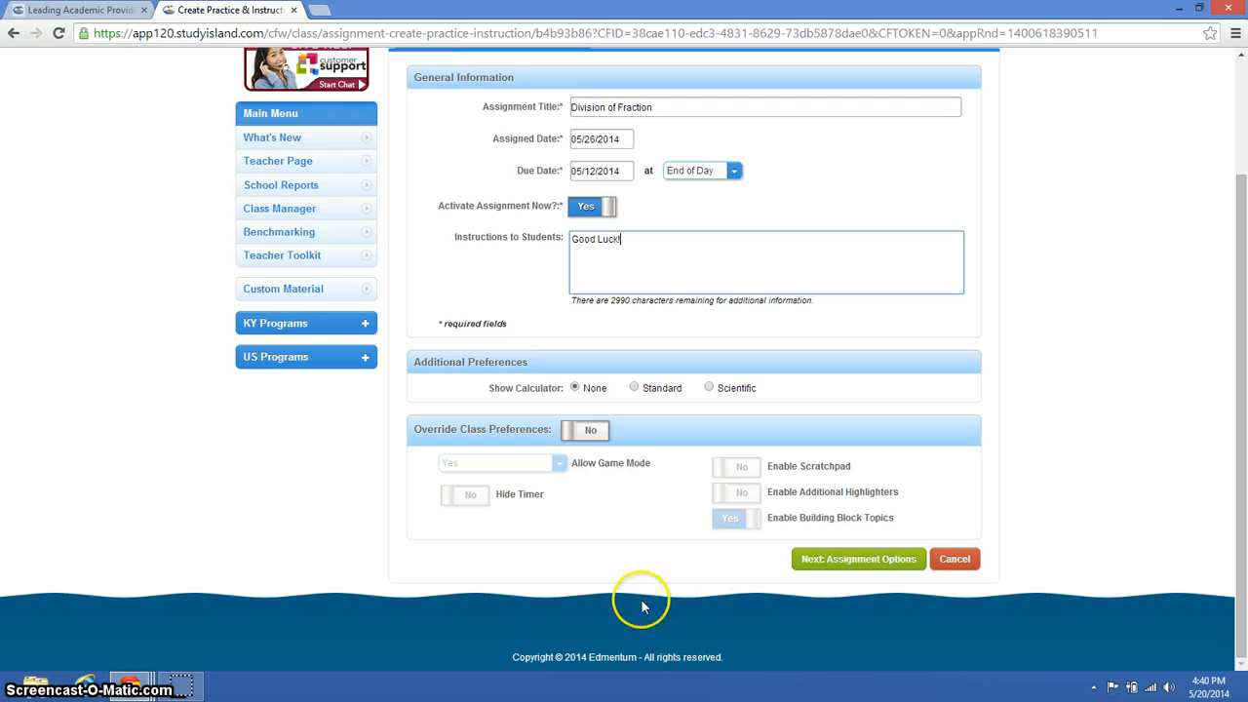
pyautogui.click(592, 439)
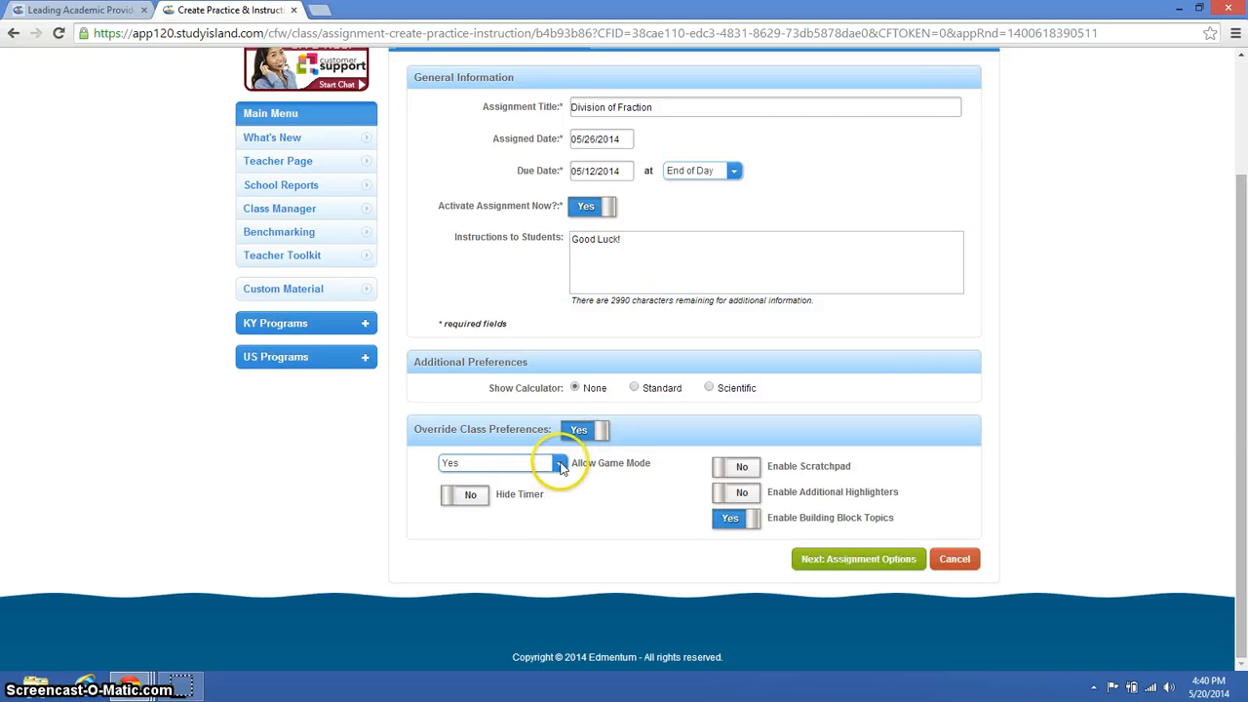
pyautogui.click(560, 465)
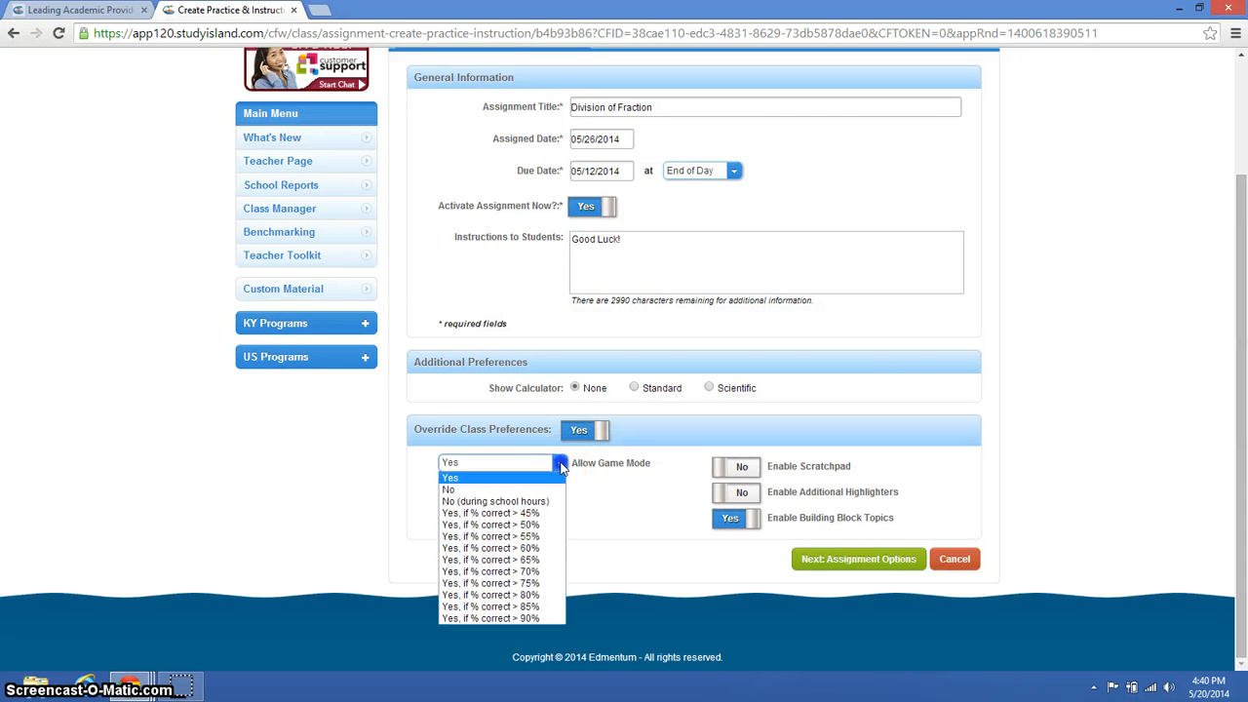
pyautogui.click(544, 583)
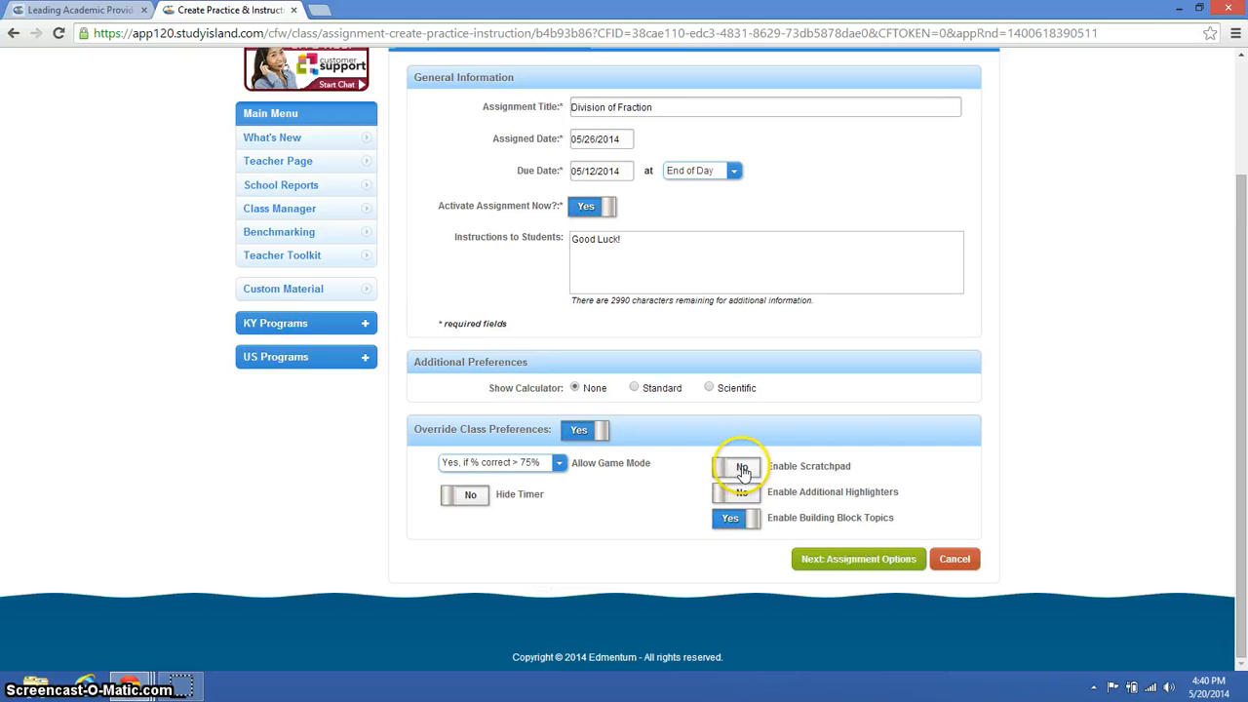
pyautogui.click(742, 470)
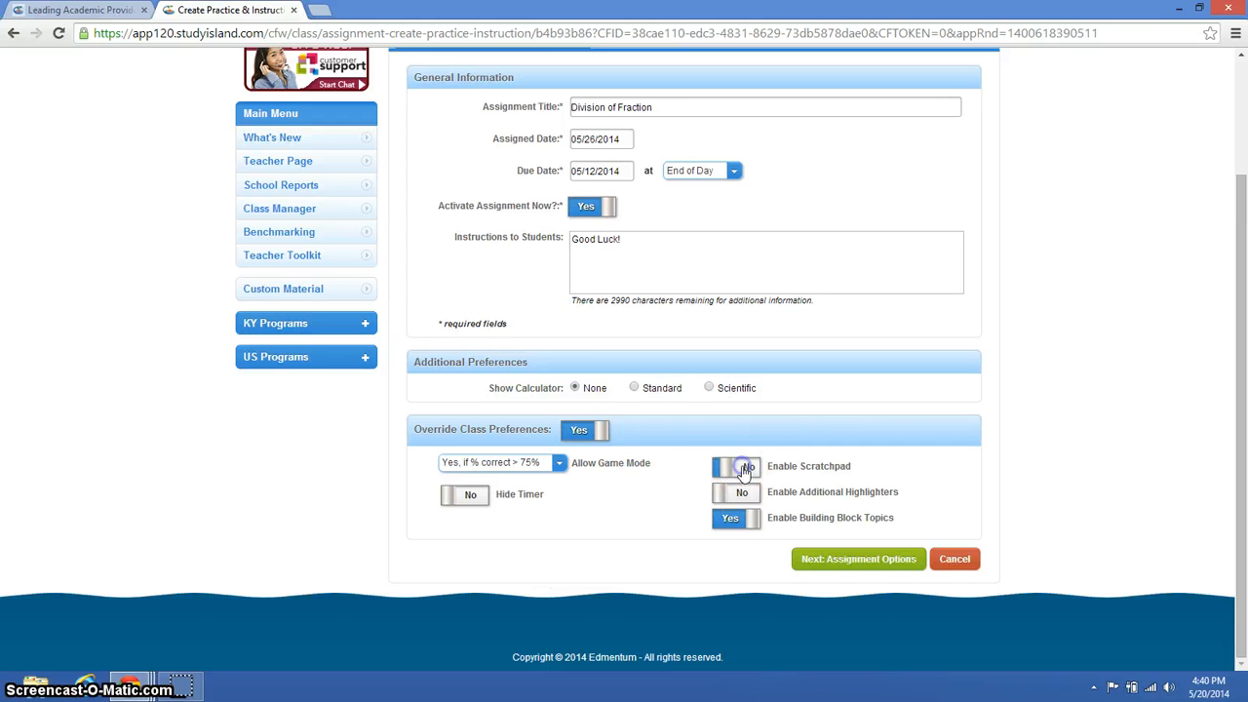
pyautogui.click(849, 569)
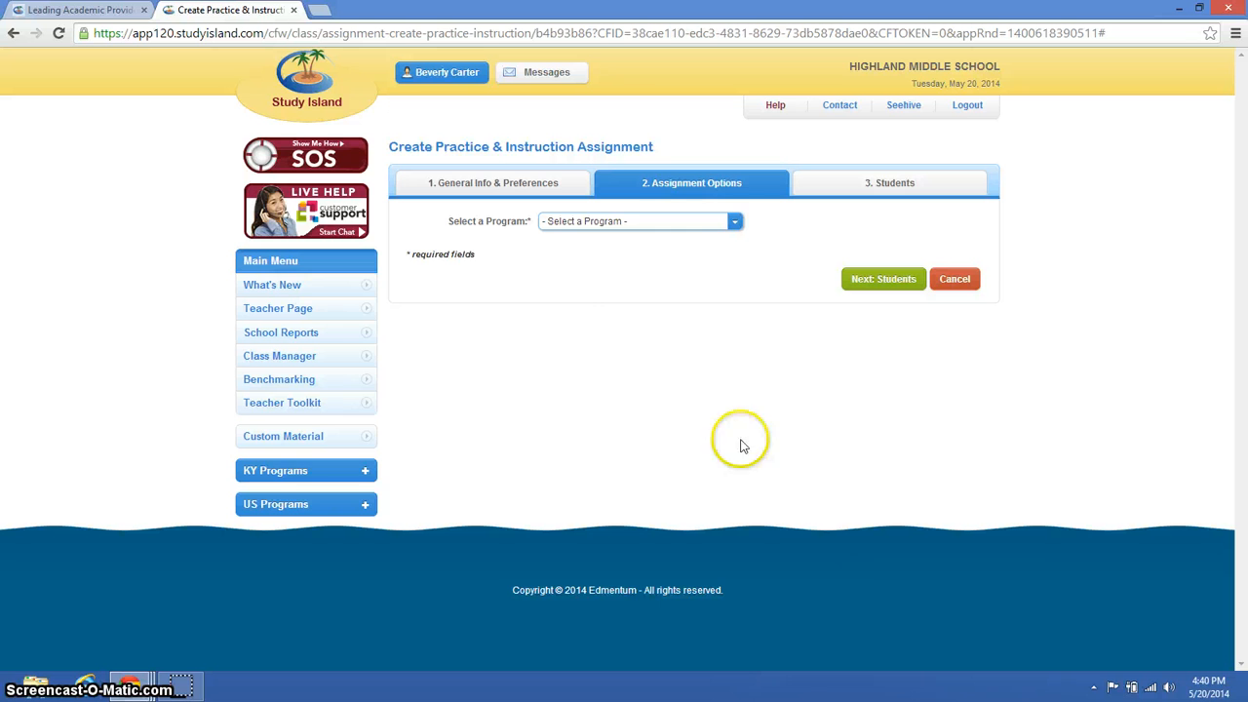
# - Choose the 6th Grade - Kentucky Standards Mastery program and the Math (KCAS) subject for the assignment
pyautogui.click(734, 222)
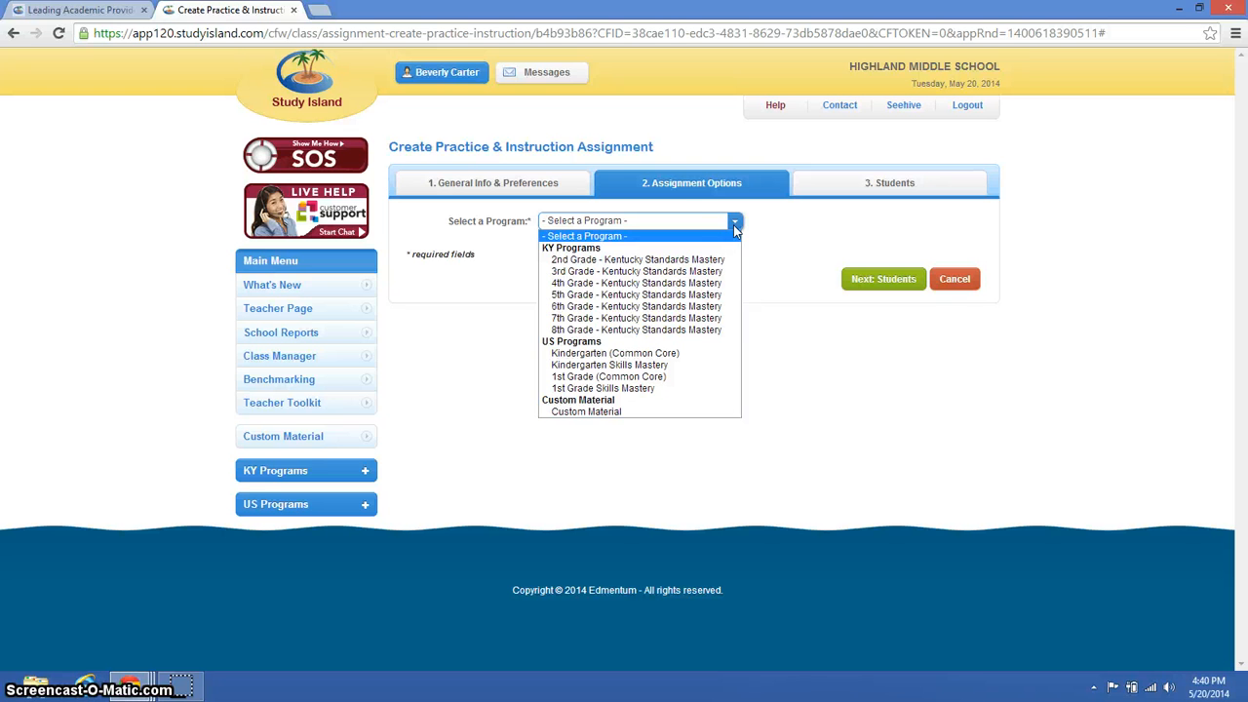
pyautogui.click(717, 308)
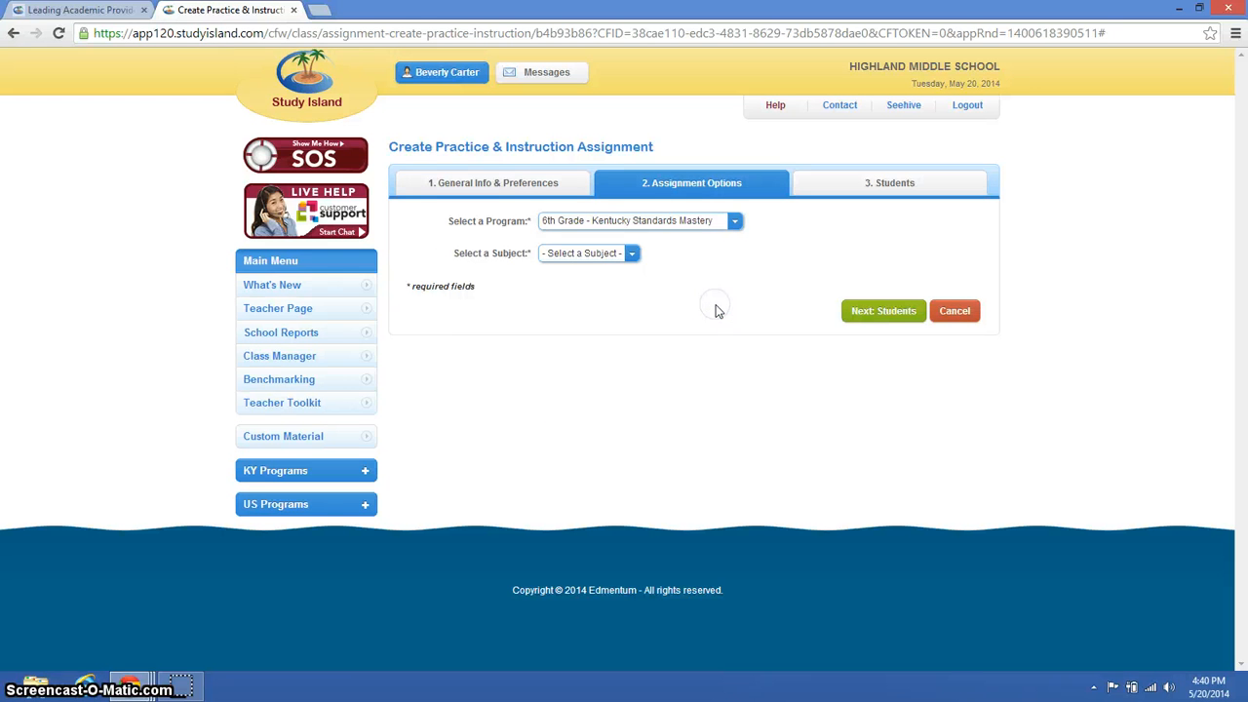
pyautogui.click(630, 255)
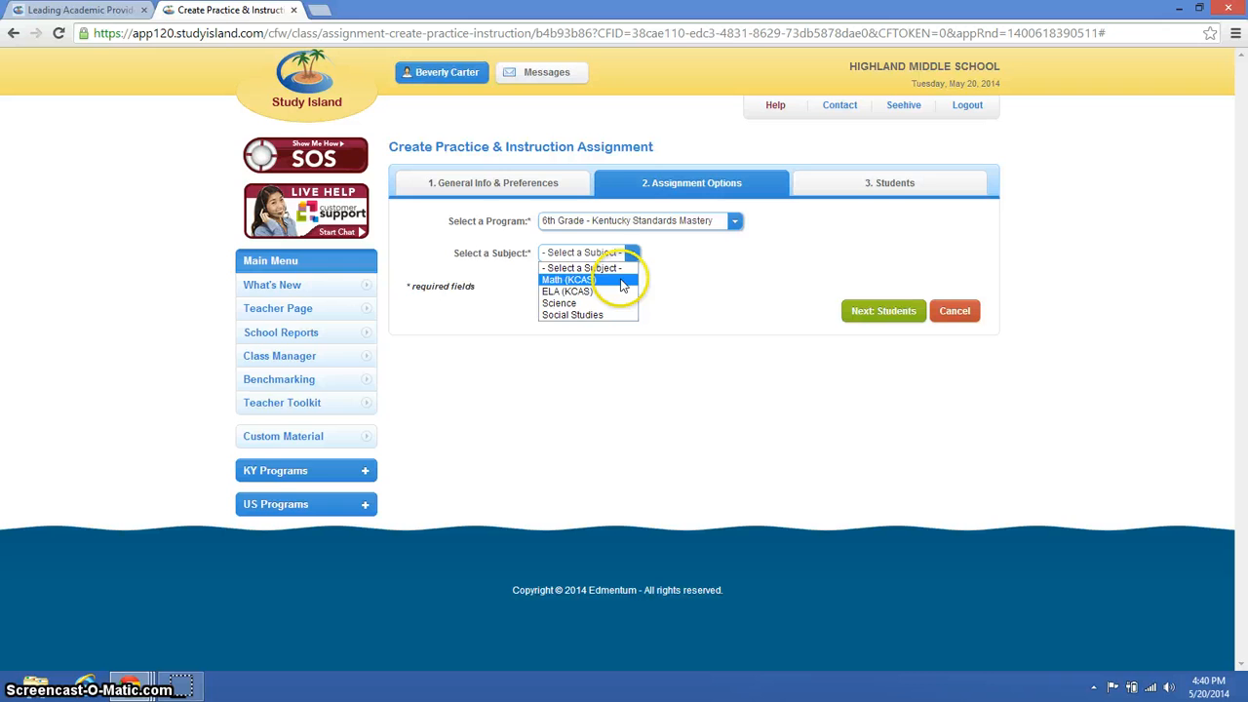
pyautogui.click(622, 282)
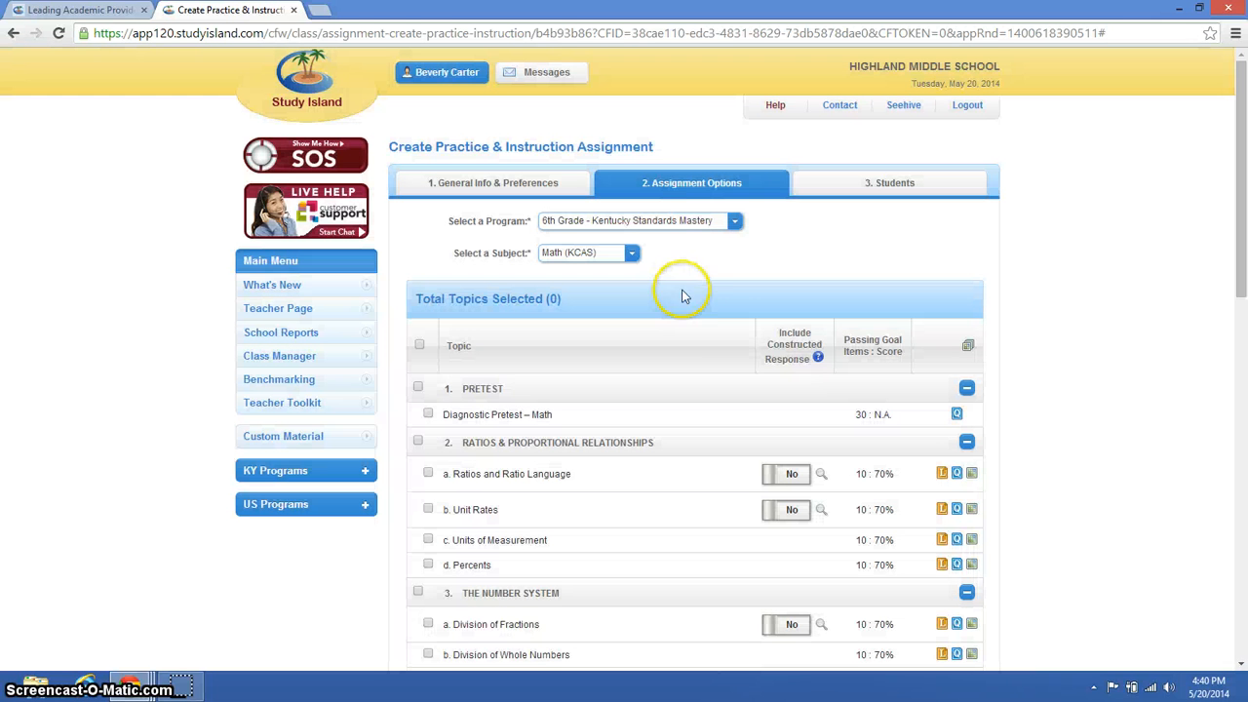
# - Select the Pretest, Division of Fractions with constructed response, and Post Test topics, and save the assignment for the RTI B Day class
pyautogui.click(418, 387)
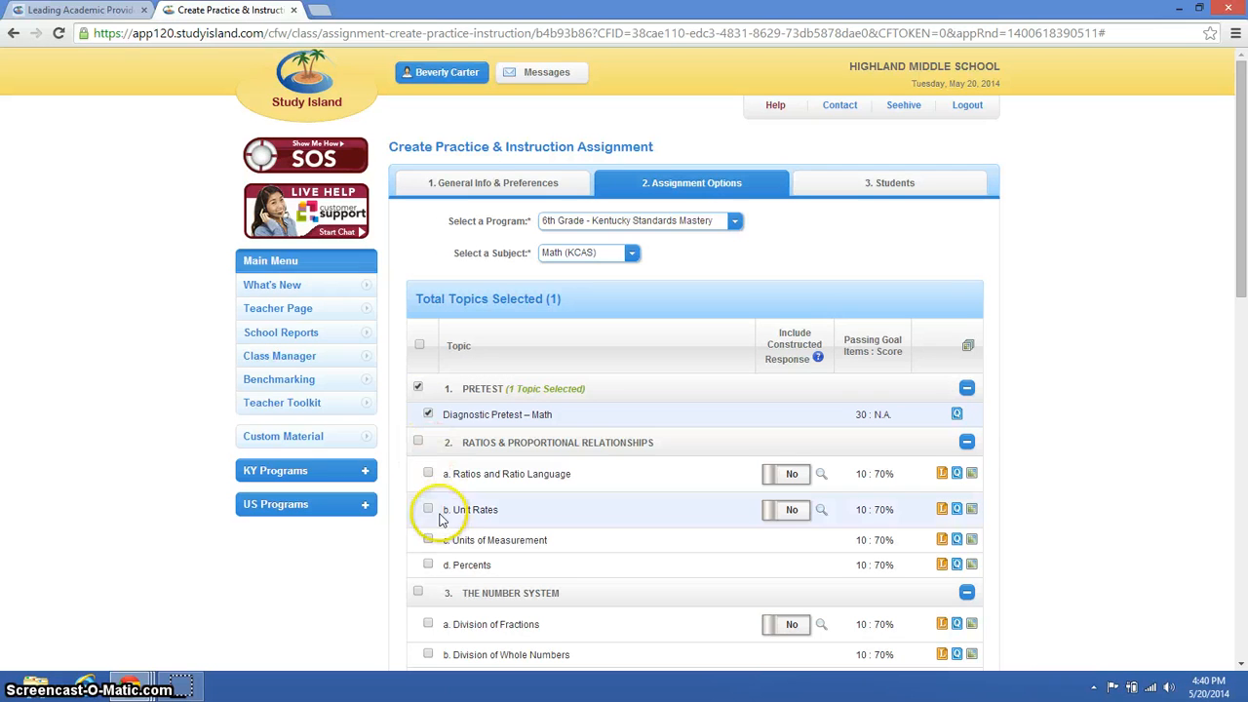
pyautogui.click(427, 624)
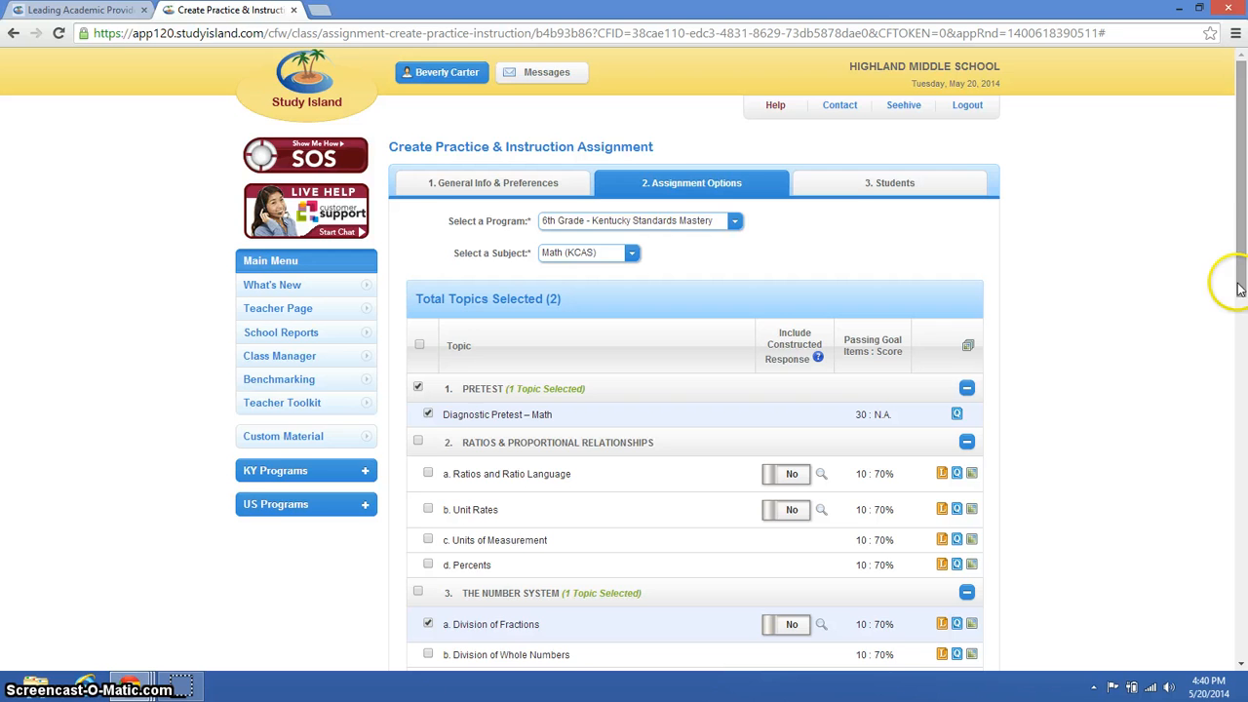
pyautogui.moveTo(1238, 280); pyautogui.dragTo(1243, 377)
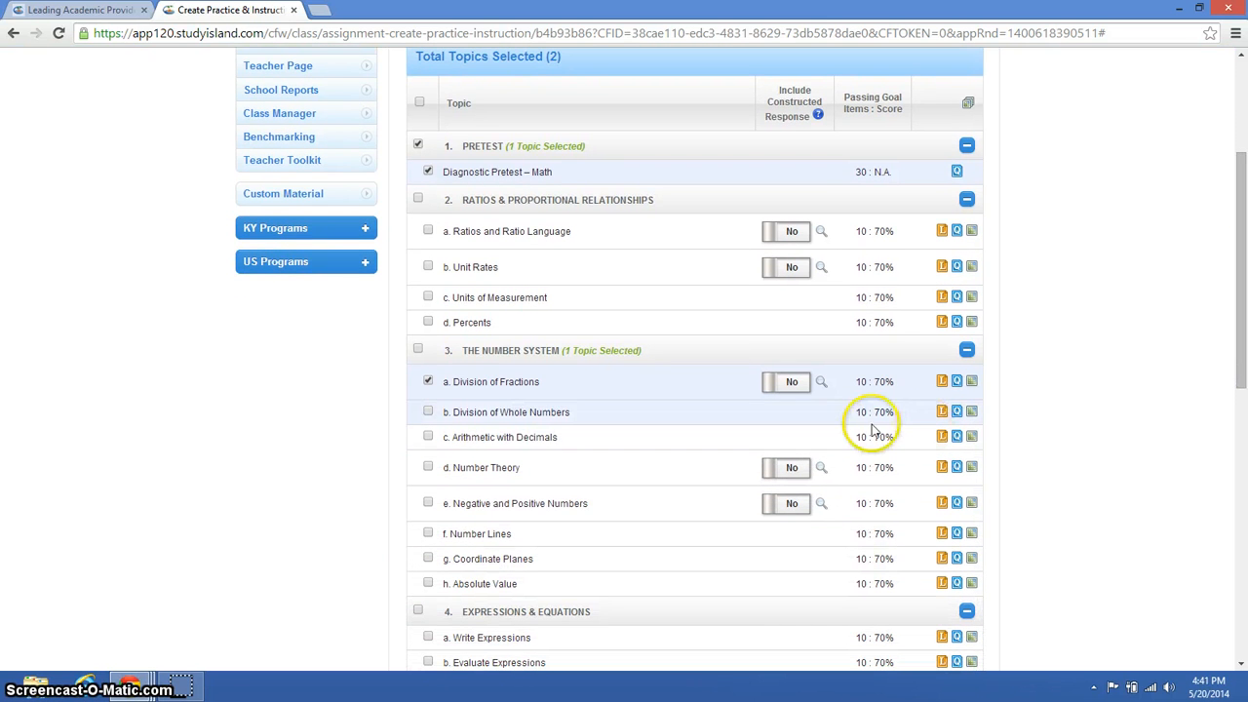
pyautogui.click(790, 386)
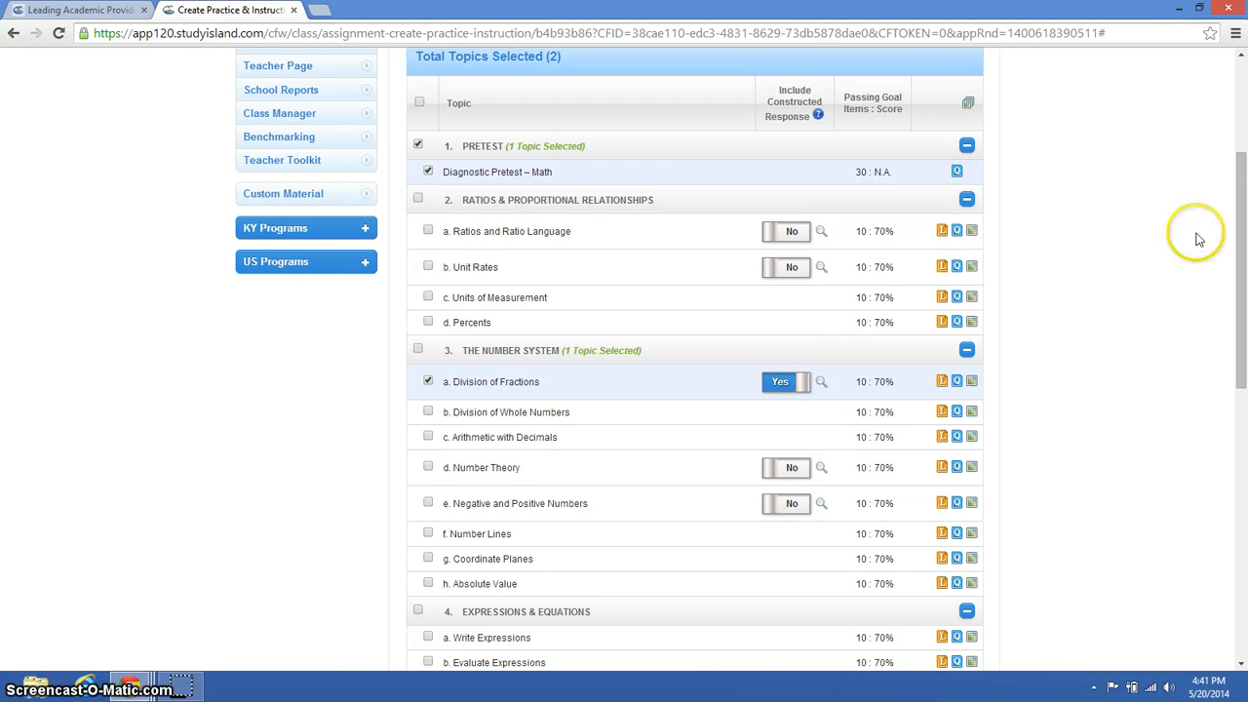
pyautogui.moveTo(1243, 244); pyautogui.dragTo(1244, 443)
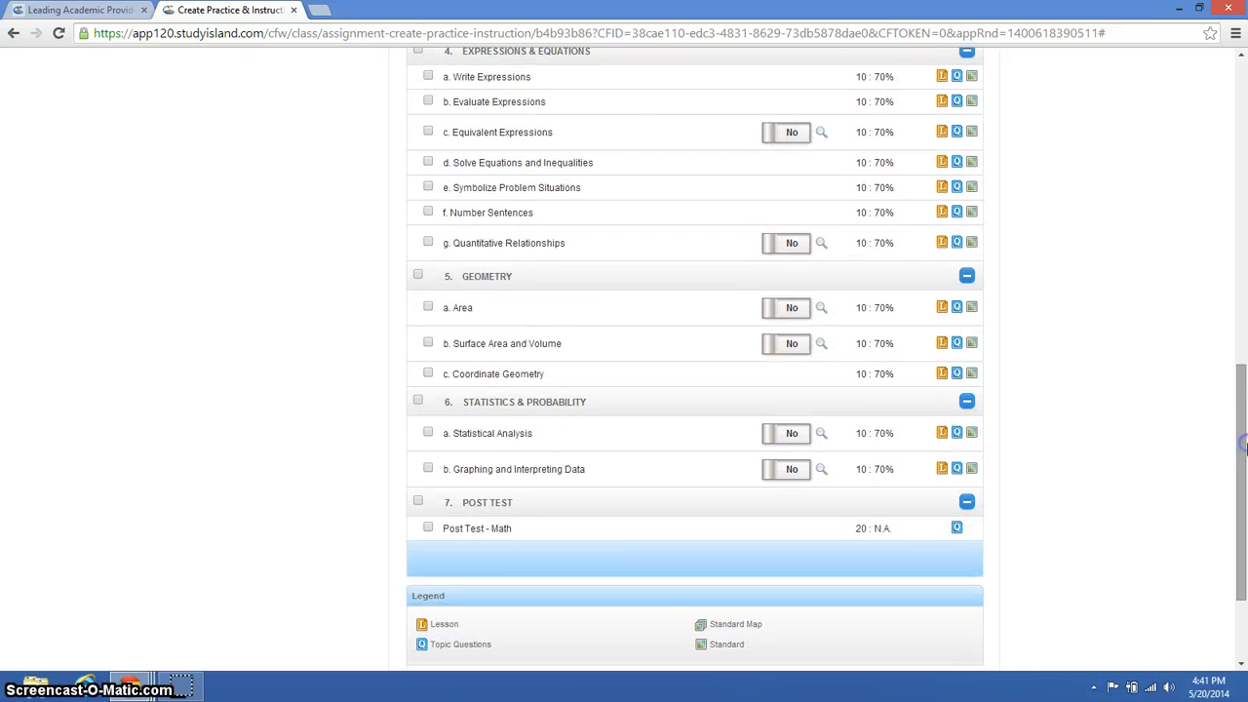
pyautogui.click(418, 503)
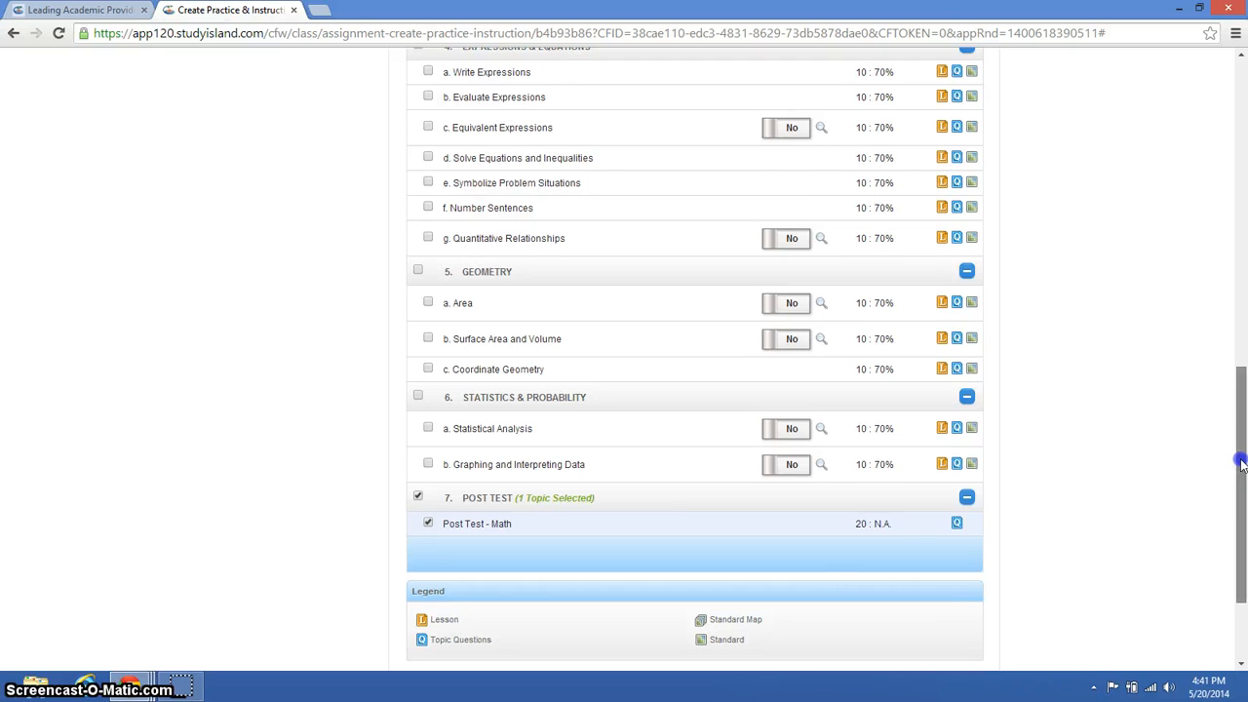
pyautogui.moveTo(1240, 458); pyautogui.dragTo(1240, 514)
pyautogui.click(895, 568)
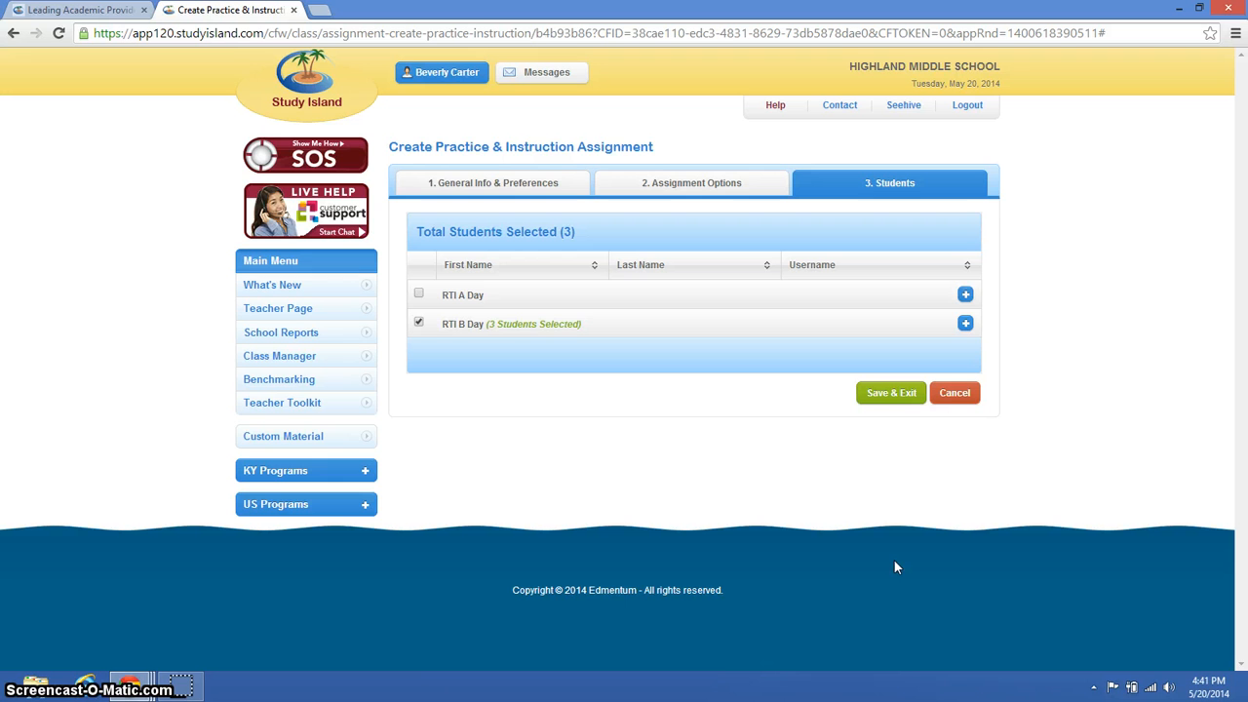
pyautogui.click(892, 395)
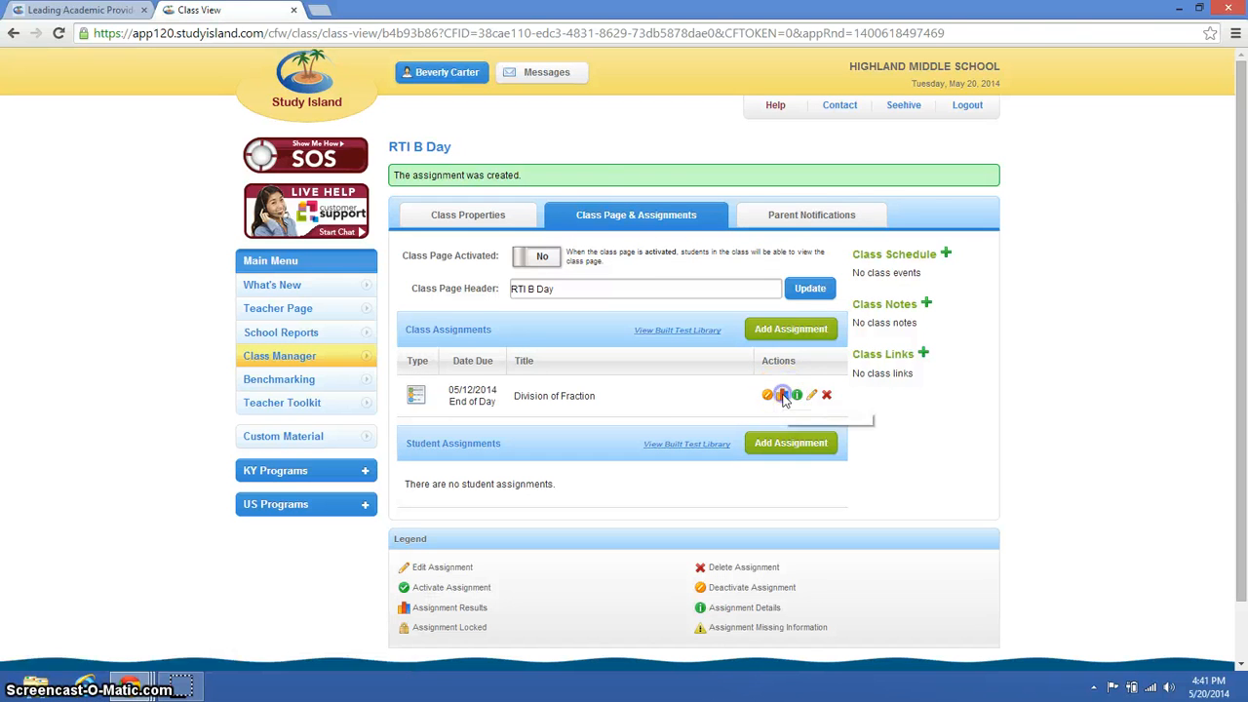
# - View the results report of the Division of Fraction assignment, and return to the class page to show the assignment's details
pyautogui.click(783, 396)
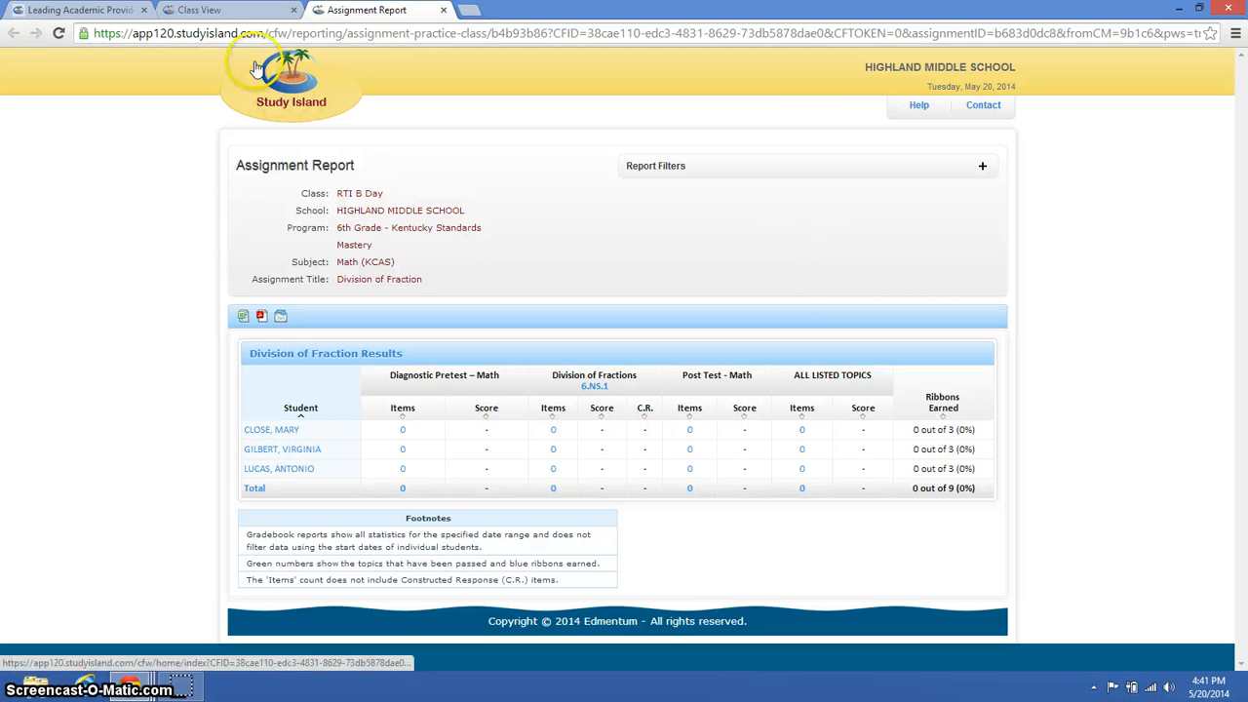
pyautogui.click(239, 20)
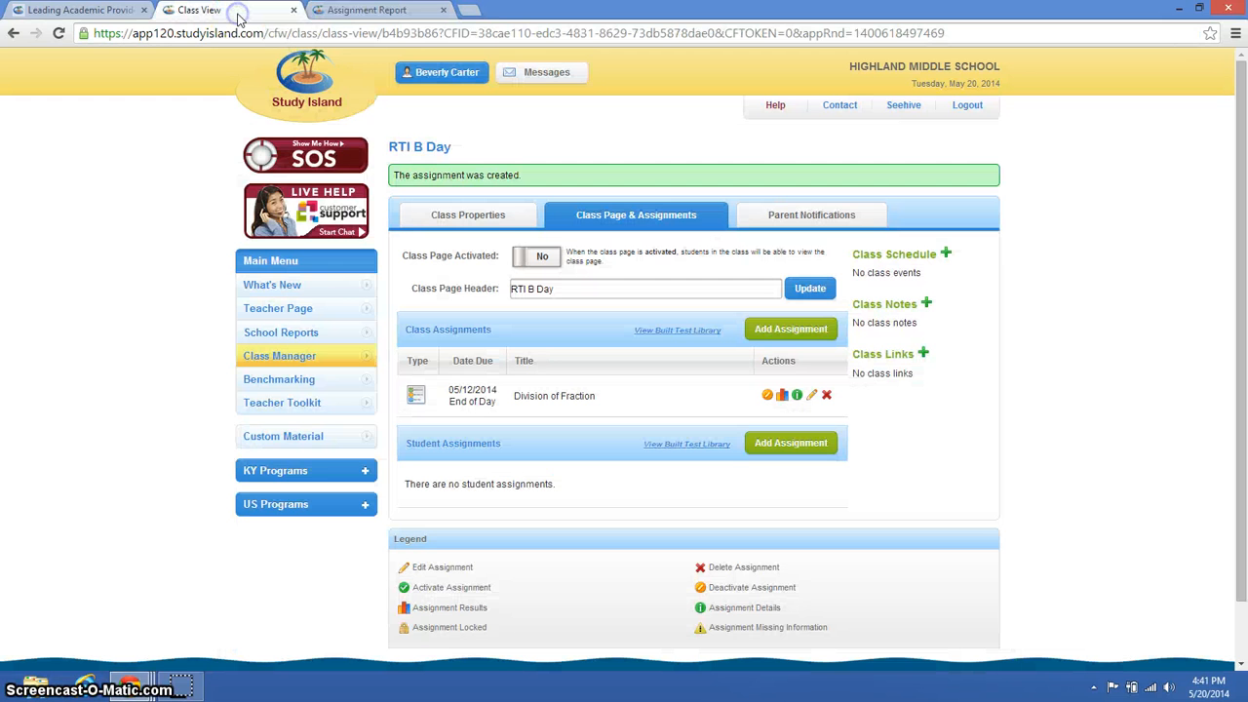
pyautogui.click(796, 396)
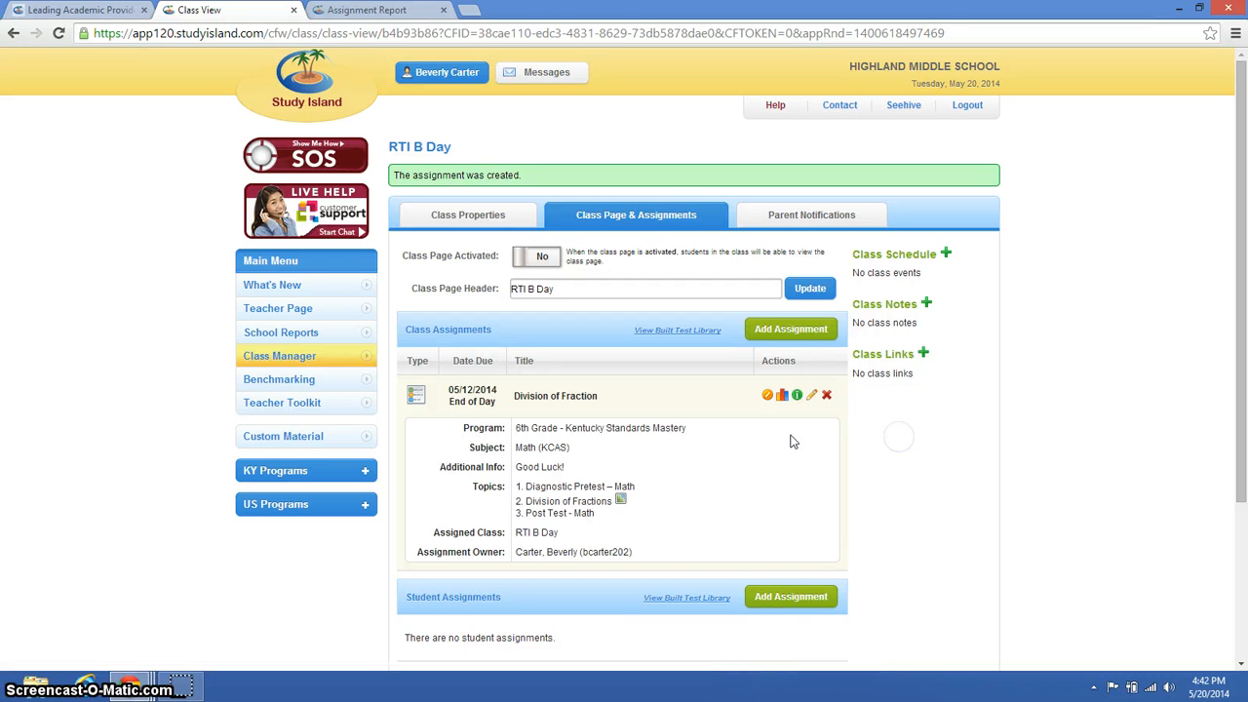
# - Go to the School Reports page and open the setup for an RTI Report
pyautogui.click(298, 333)
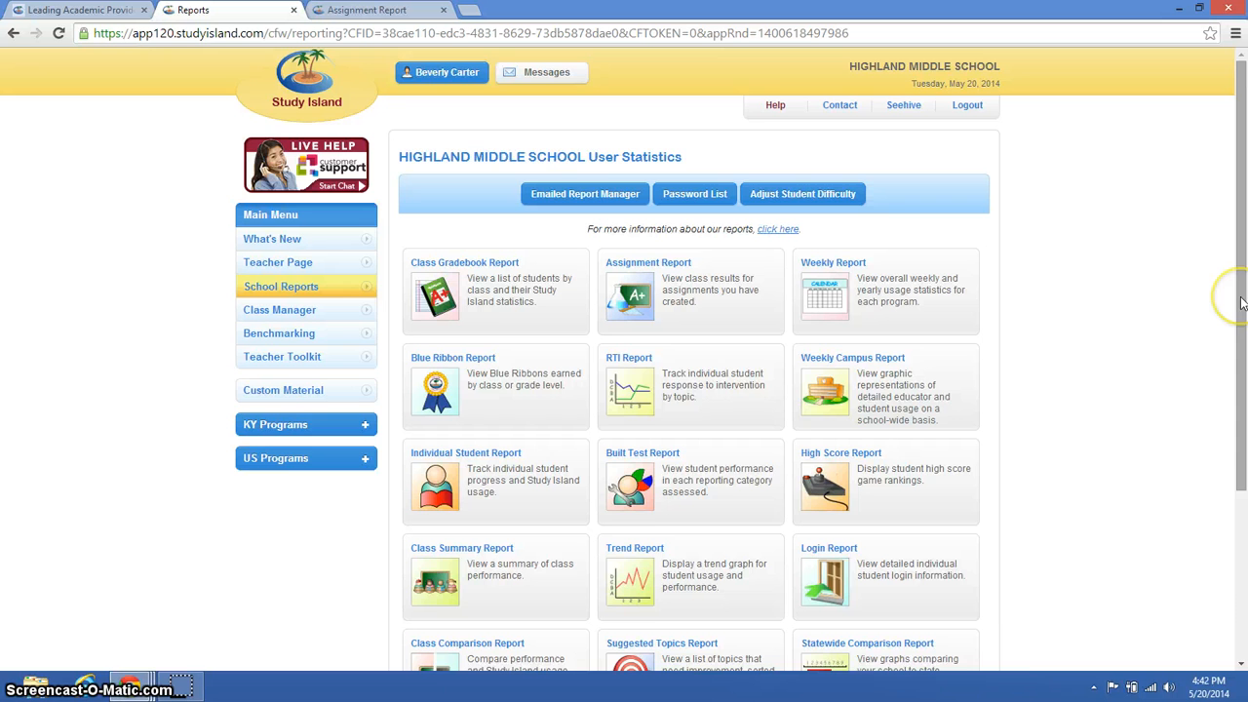
pyautogui.moveTo(1241, 304); pyautogui.dragTo(1244, 346)
pyautogui.moveTo(609, 314)
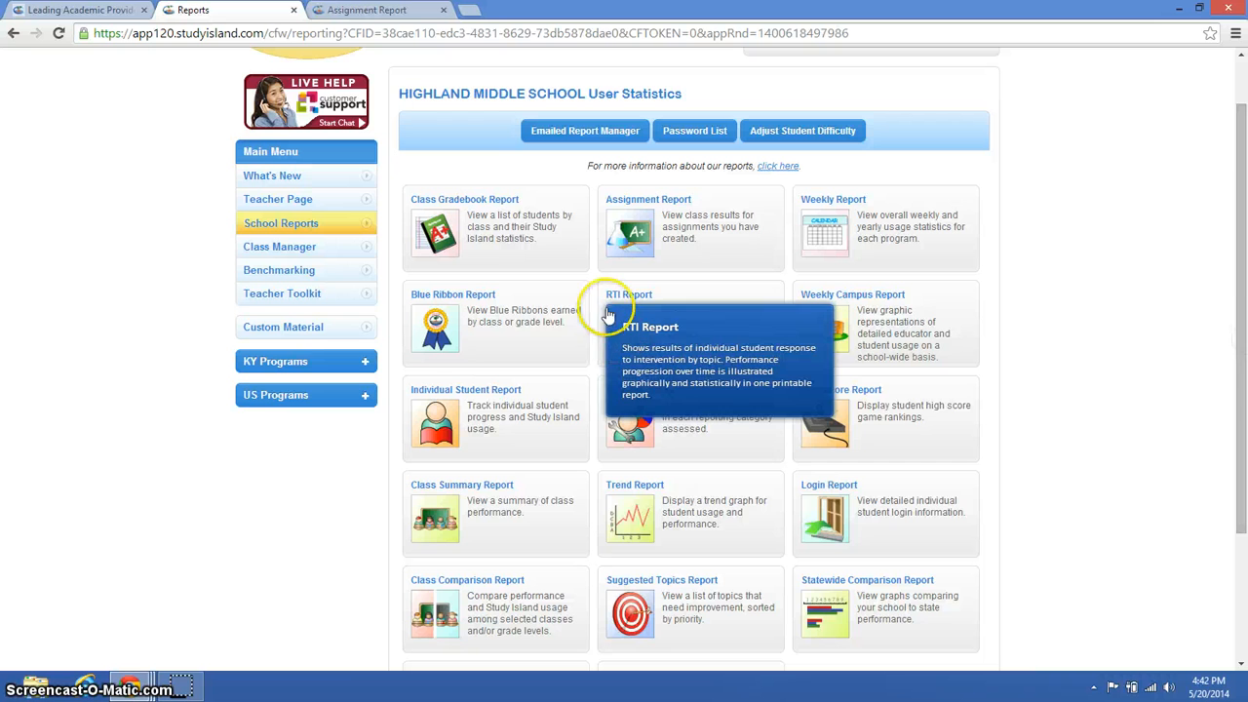
pyautogui.click(627, 296)
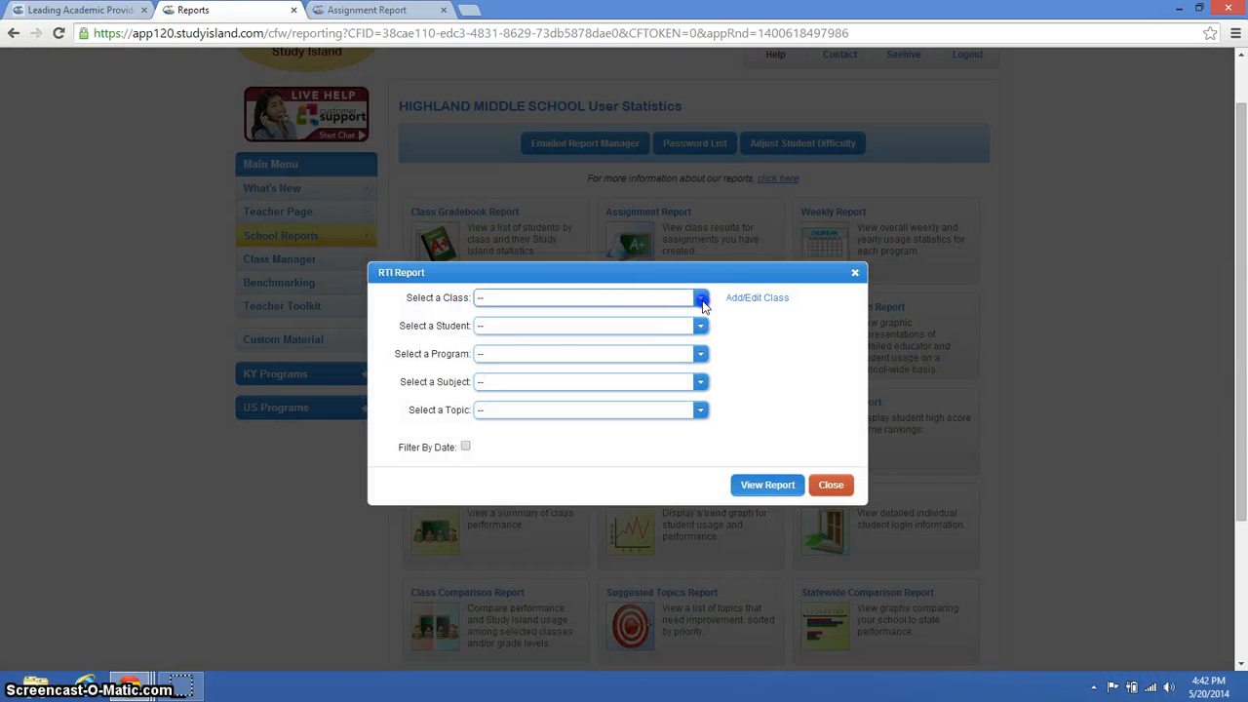
# - Choose the Students in Grade [7] class for the RTI Report and select the student by name
pyautogui.click(700, 300)
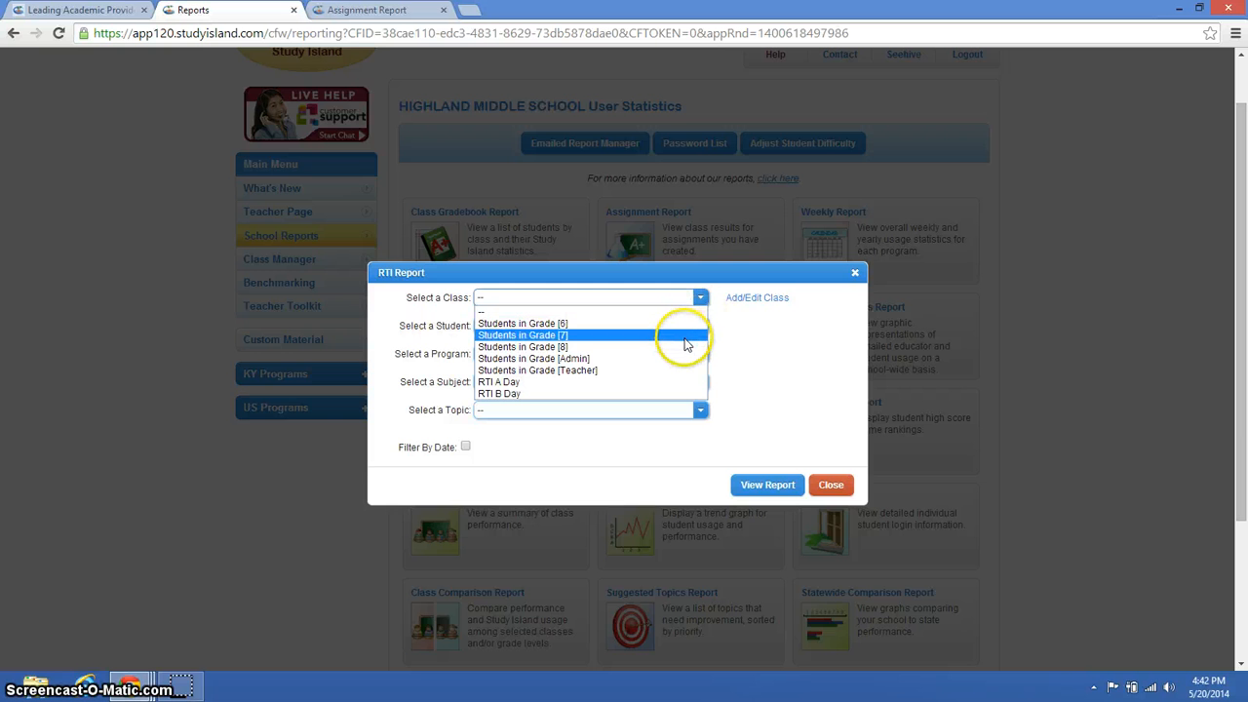
pyautogui.click(686, 339)
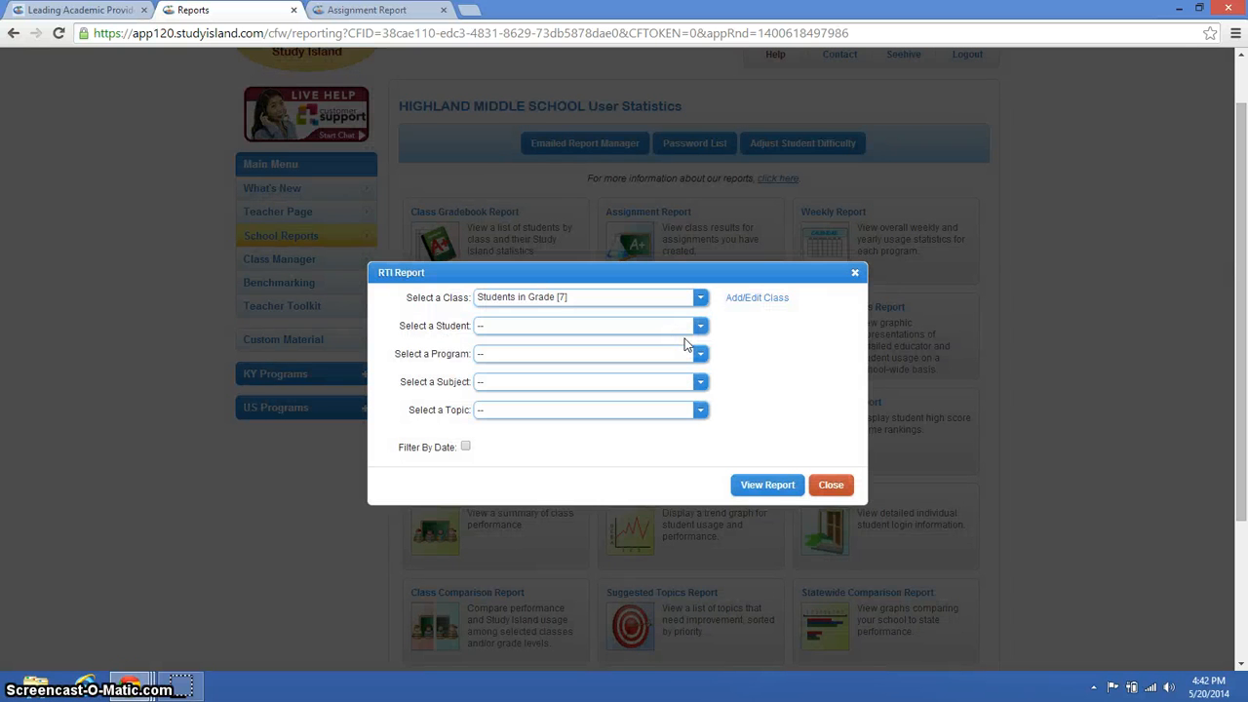
pyautogui.click(710, 328)
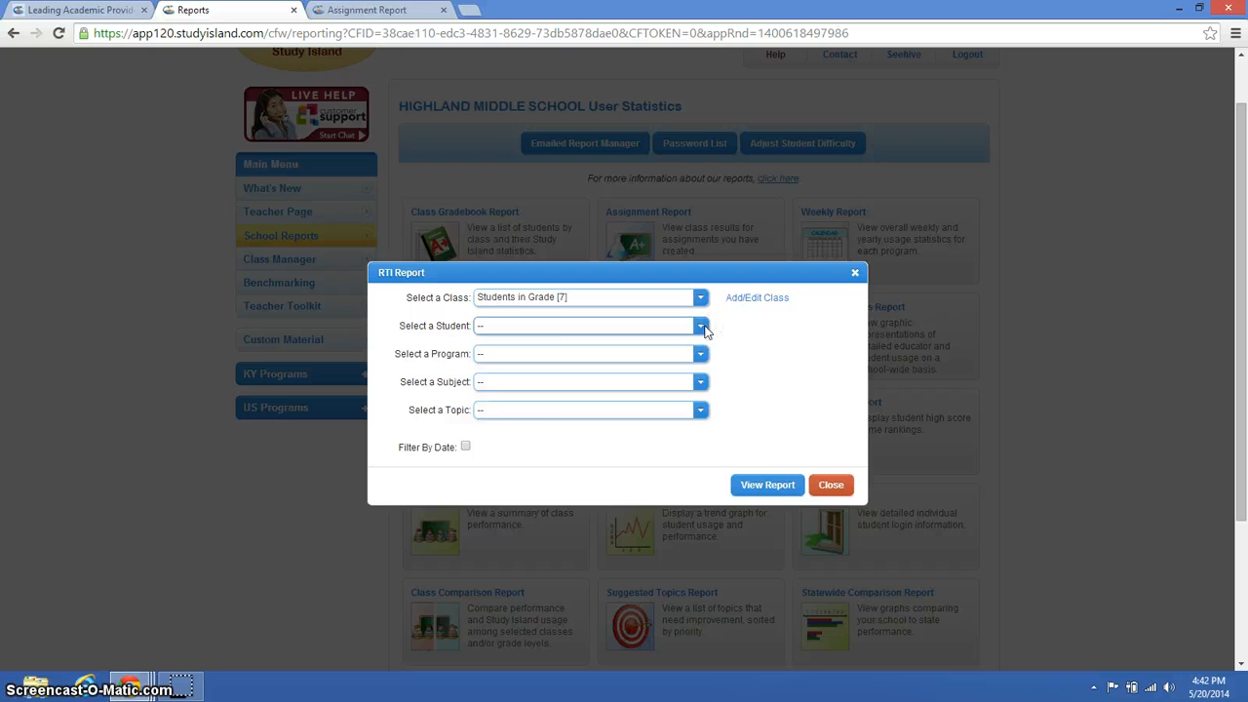
pyautogui.click(702, 328)
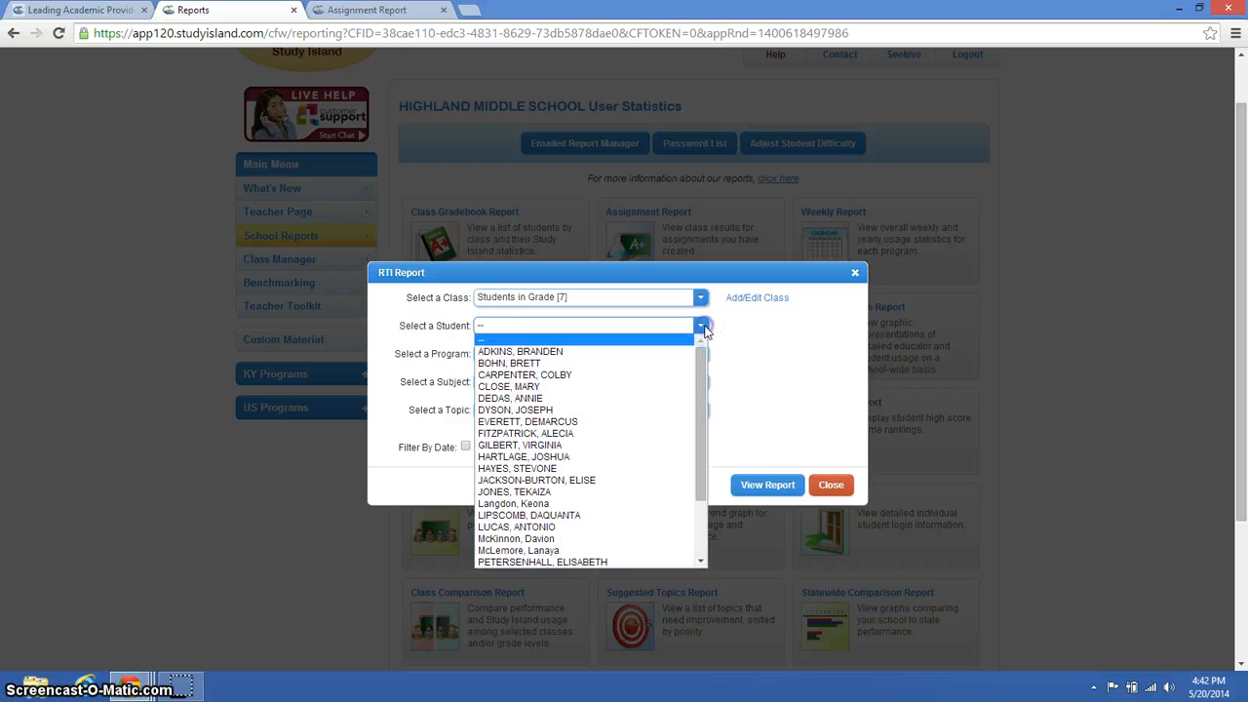
pyautogui.click(681, 410)
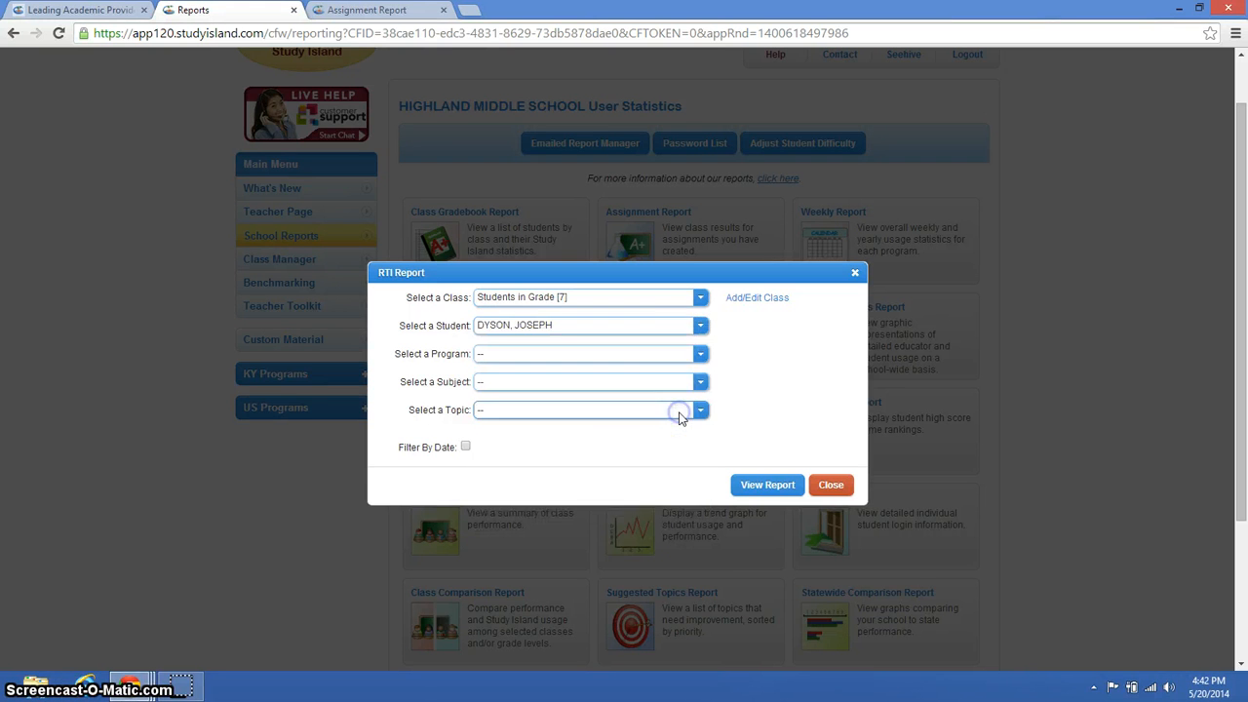
# - Set the RTI Report's program to 6th Grade - Kentucky Standards Mastery, subject to Math (KCAS) and topic to Division of Fractions
pyautogui.click(701, 355)
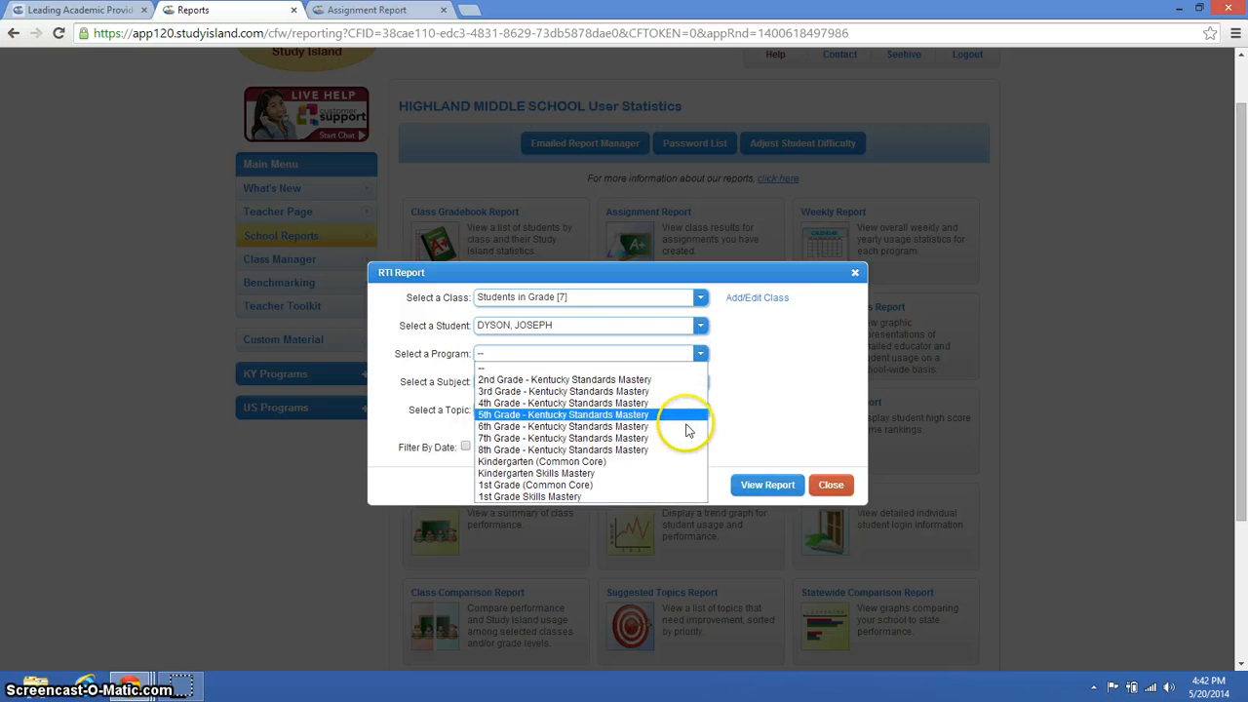
pyautogui.click(684, 428)
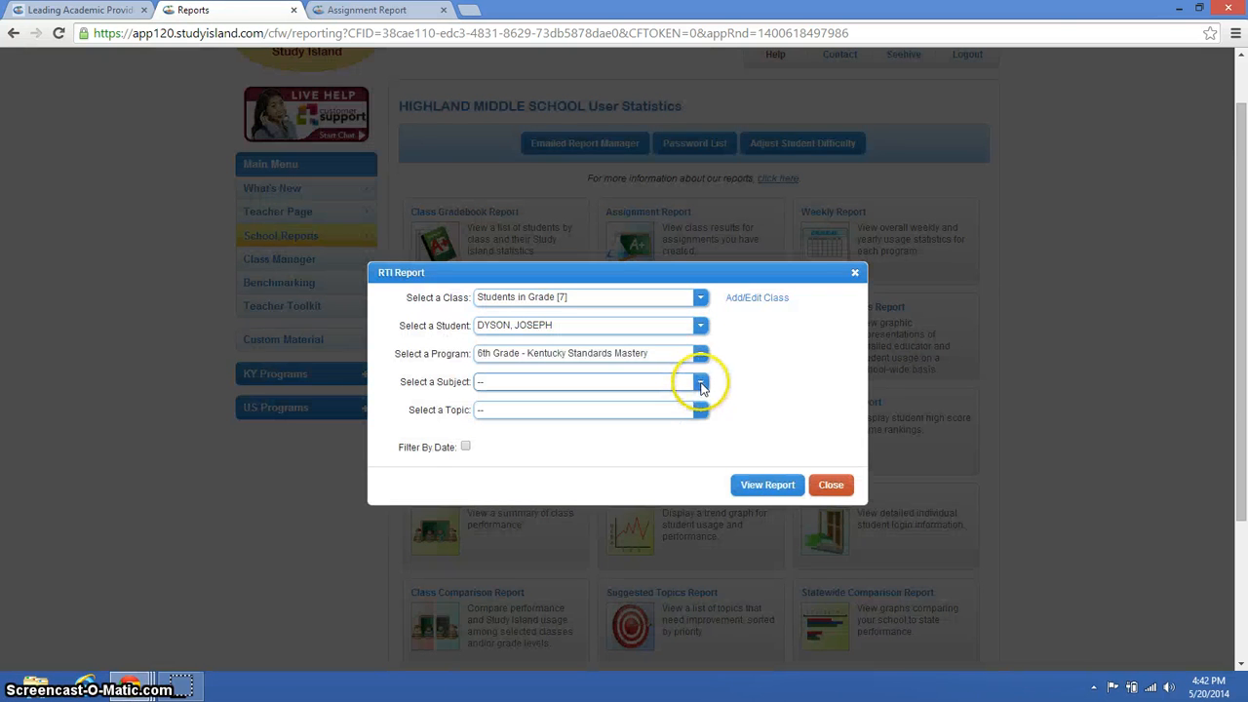
pyautogui.click(701, 385)
pyautogui.click(688, 402)
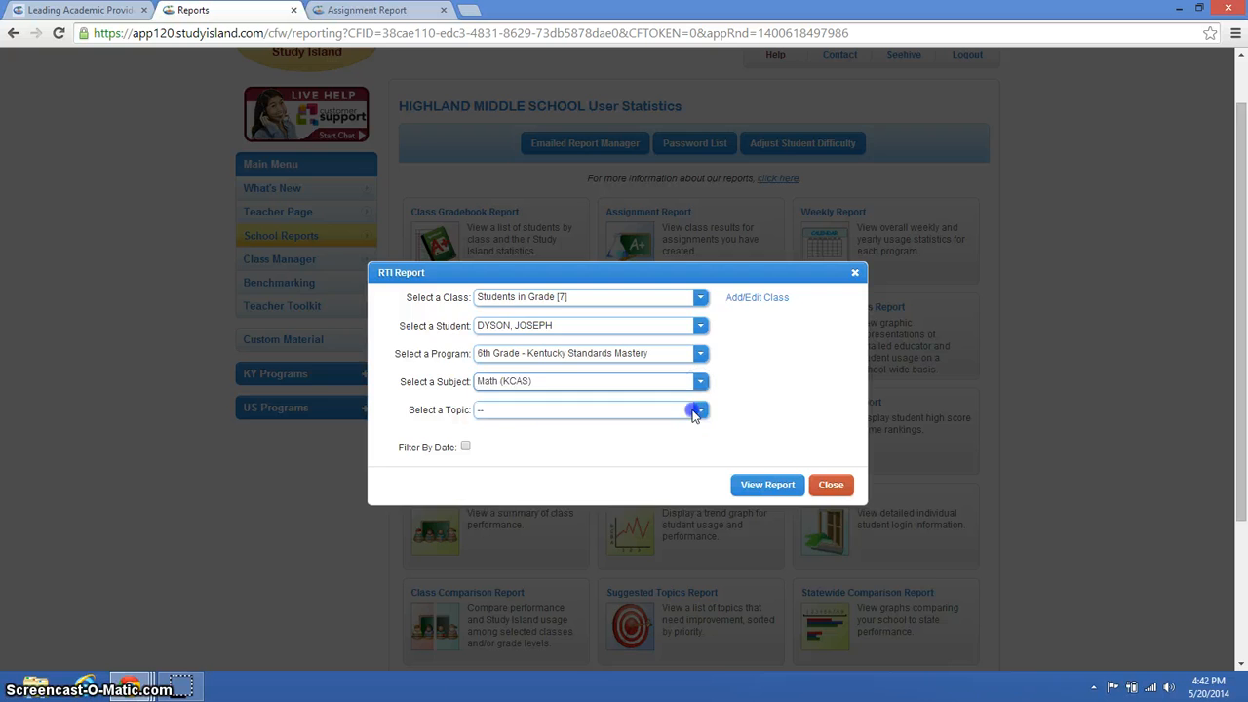
pyautogui.click(699, 414)
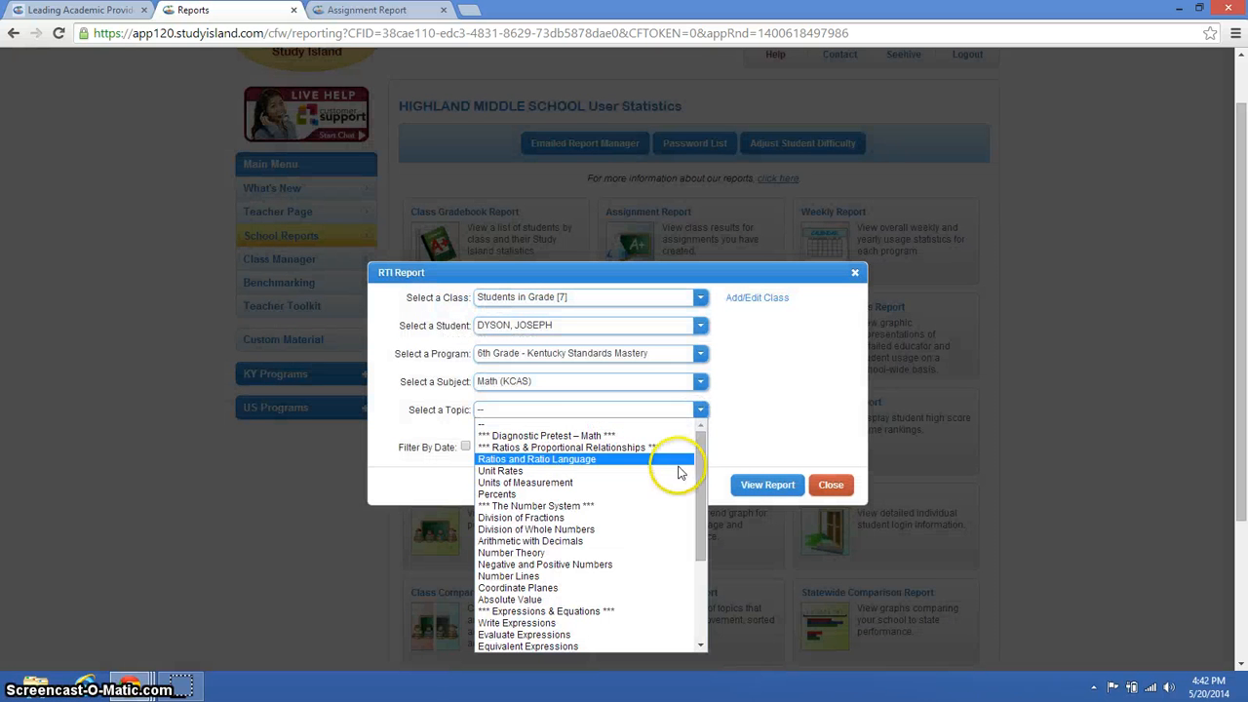
pyautogui.click(671, 517)
# - View the student's RTI report, and return to the school reports list, closing the RTI Report setup
pyautogui.click(746, 485)
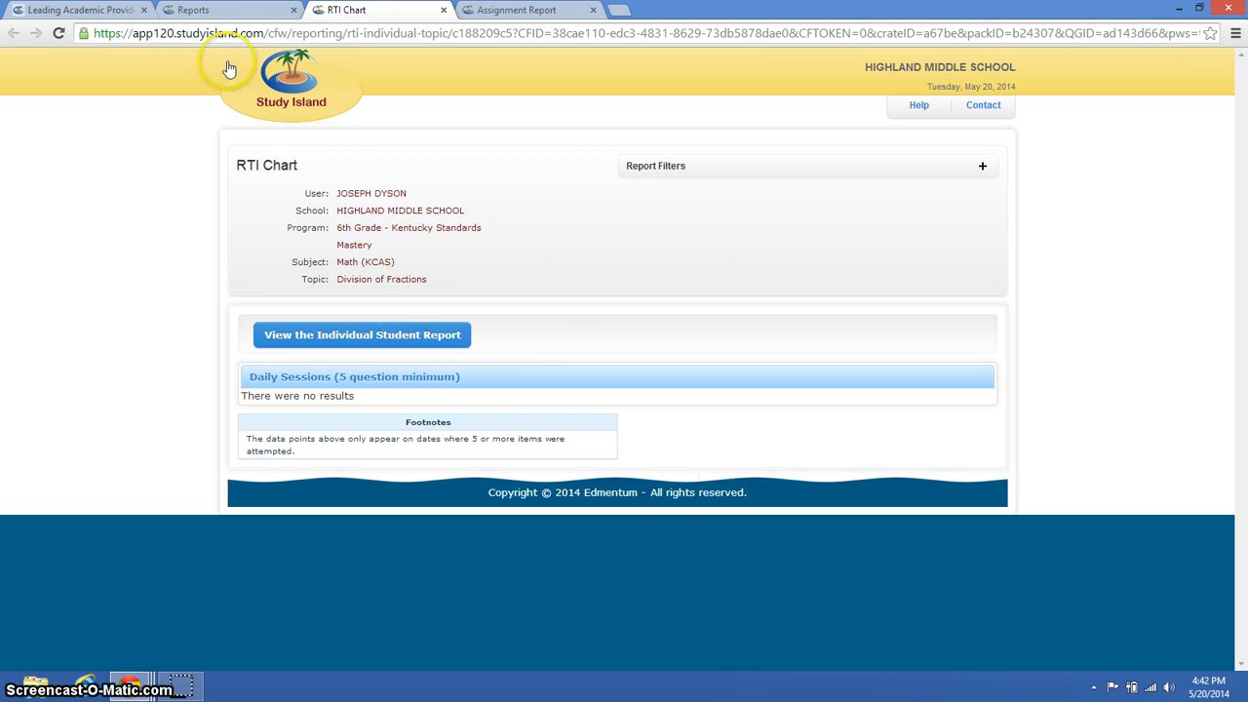
pyautogui.click(221, 11)
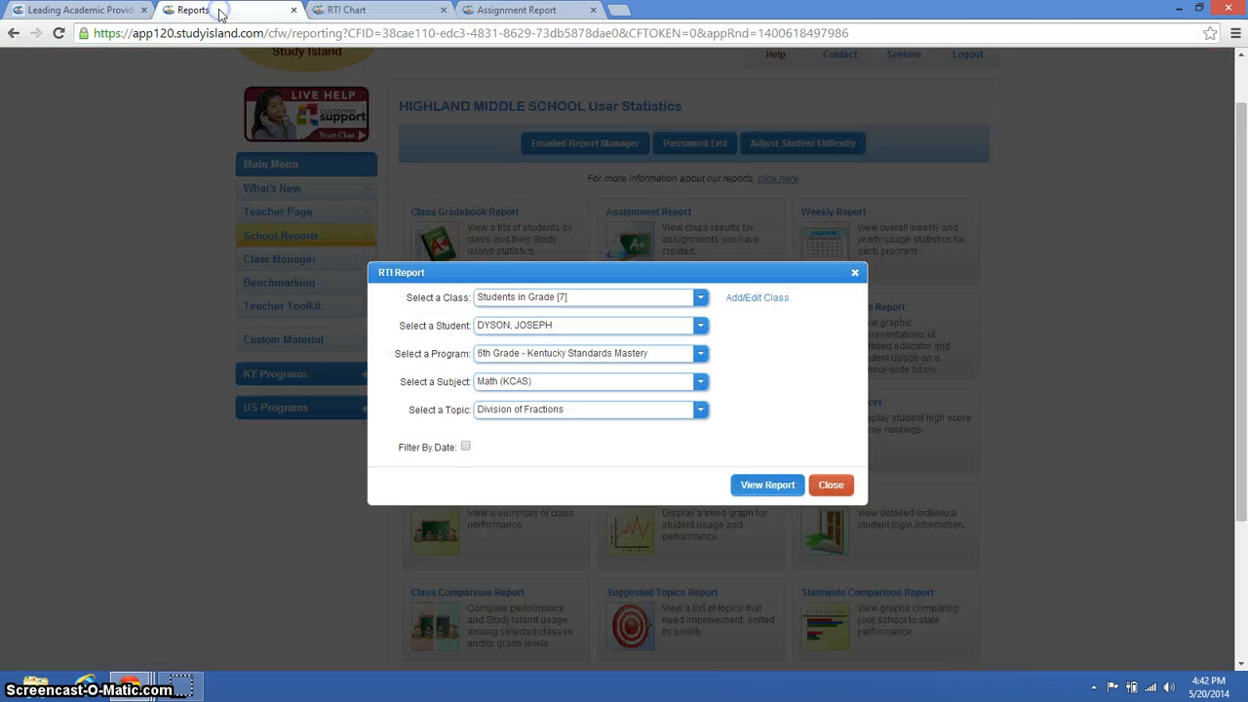
pyautogui.click(830, 487)
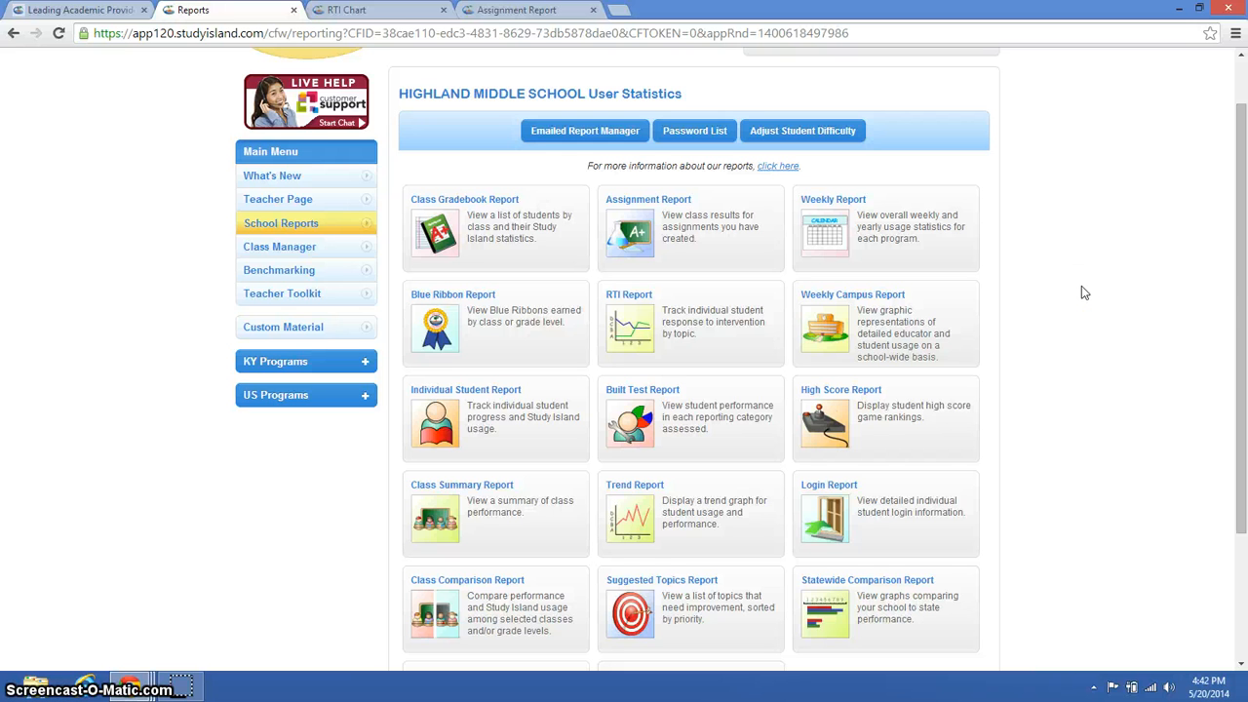
pyautogui.click(1237, 291)
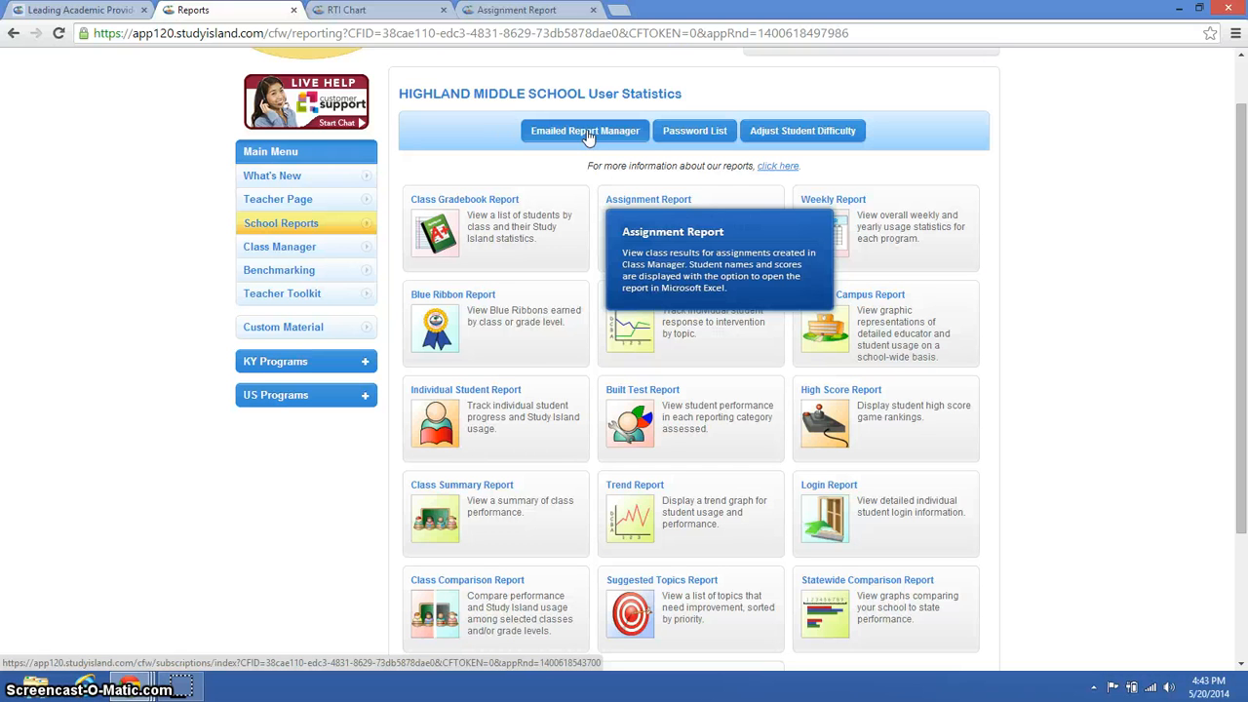
pyautogui.moveTo(1244, 157); pyautogui.dragTo(1242, 90)
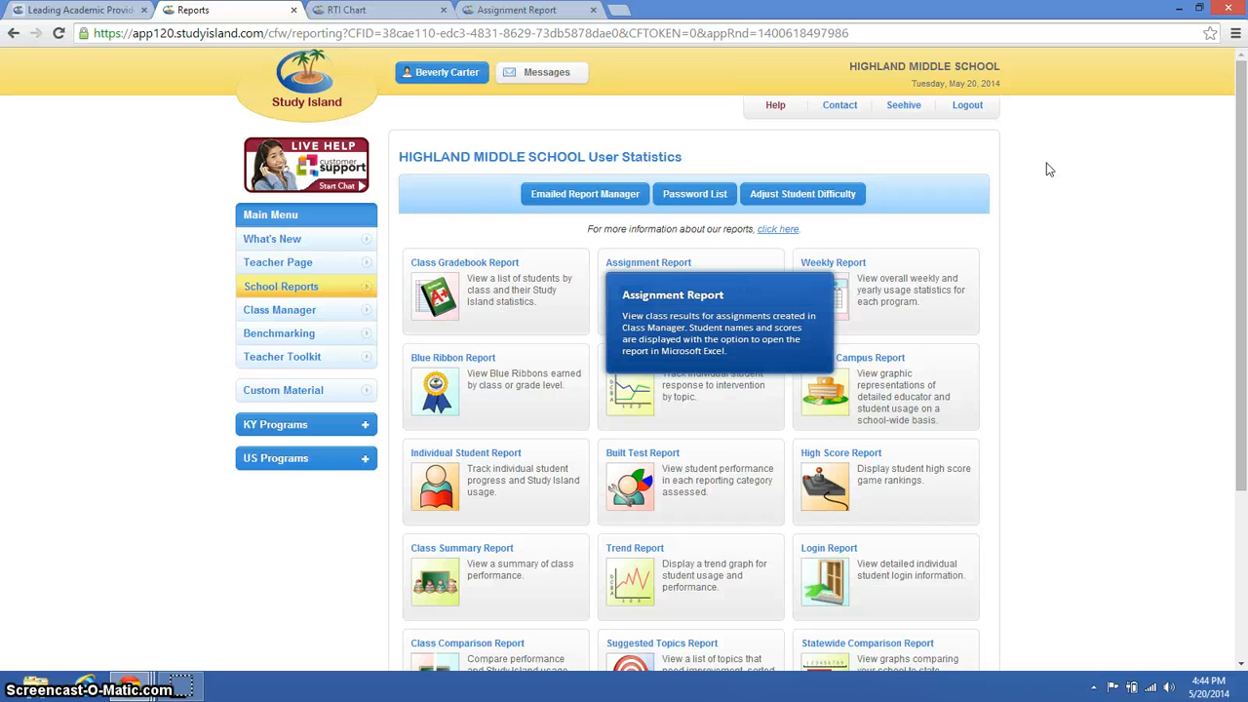
pyautogui.click(964, 115)
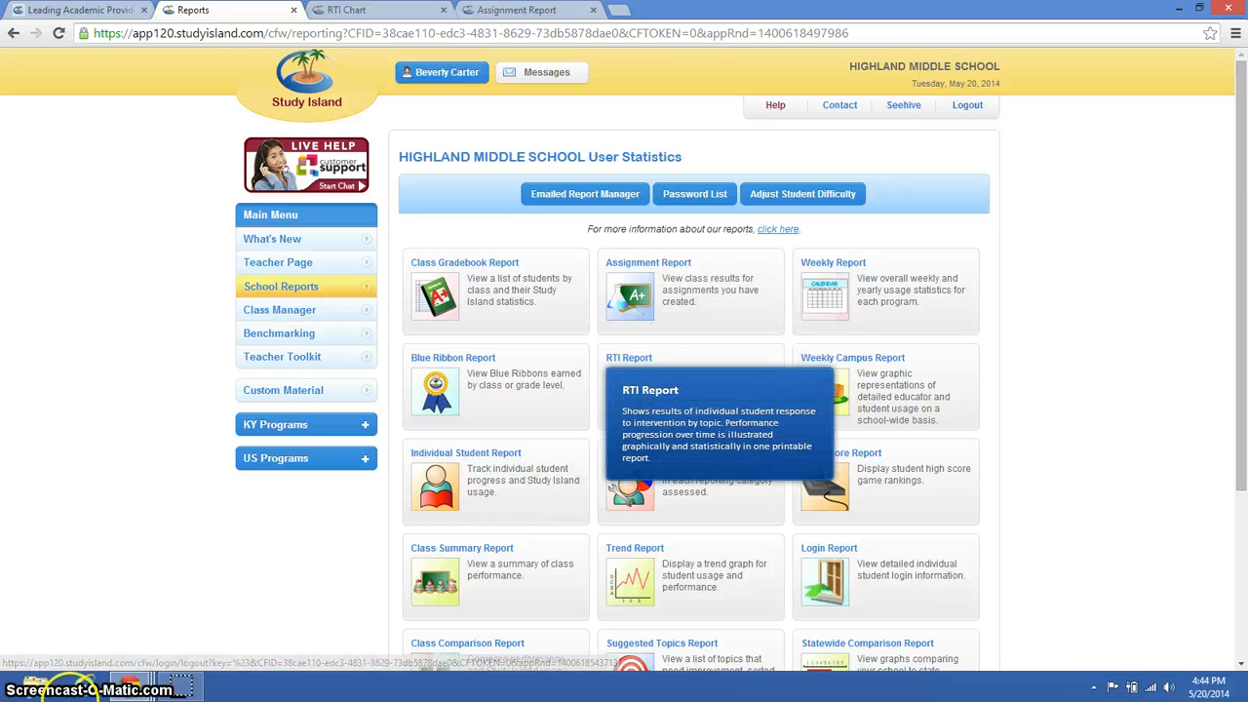